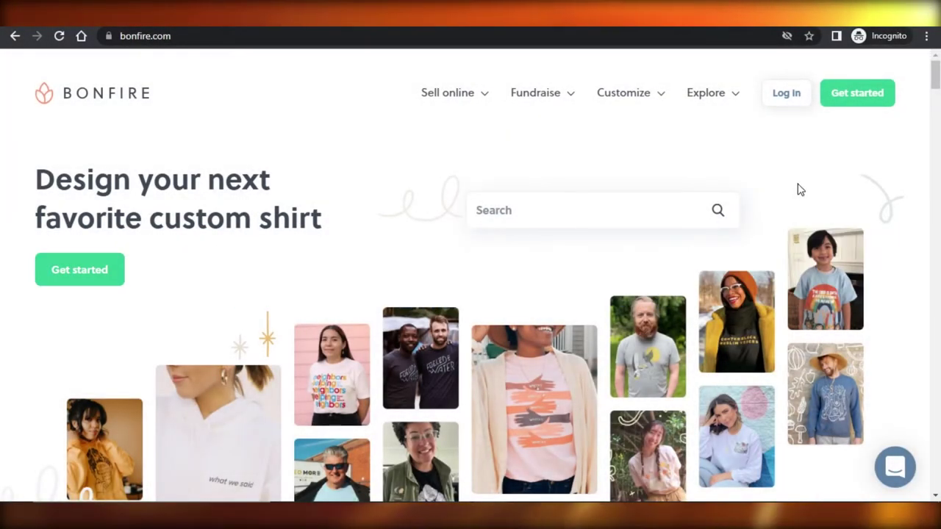
Scroll through the Bonfire home page to look over its offering.
mouse_move(936, 74)
left_mouse_down()
mouse_move(936, 286)
mouse_move(936, 52)
left_mouse_up()
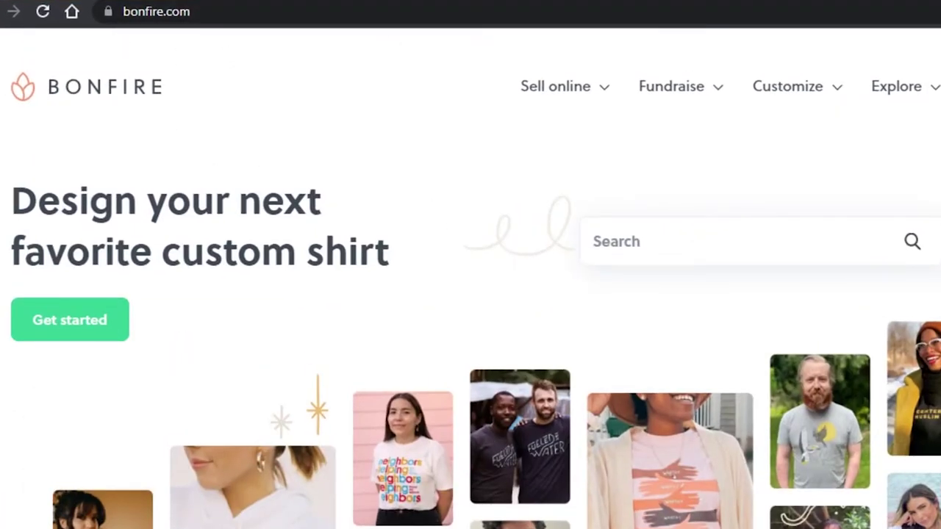
scroll(471, 294, "down", 5)
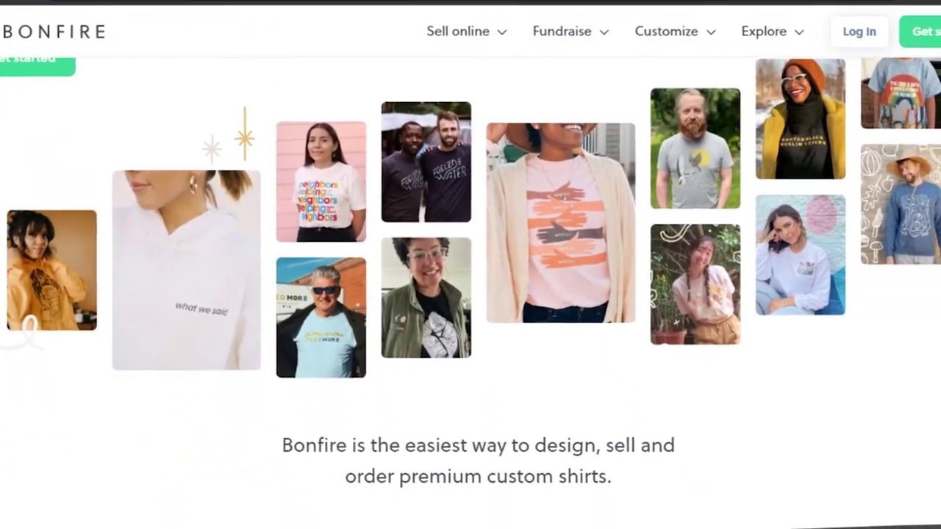
scroll(470, 294, "down", 8)
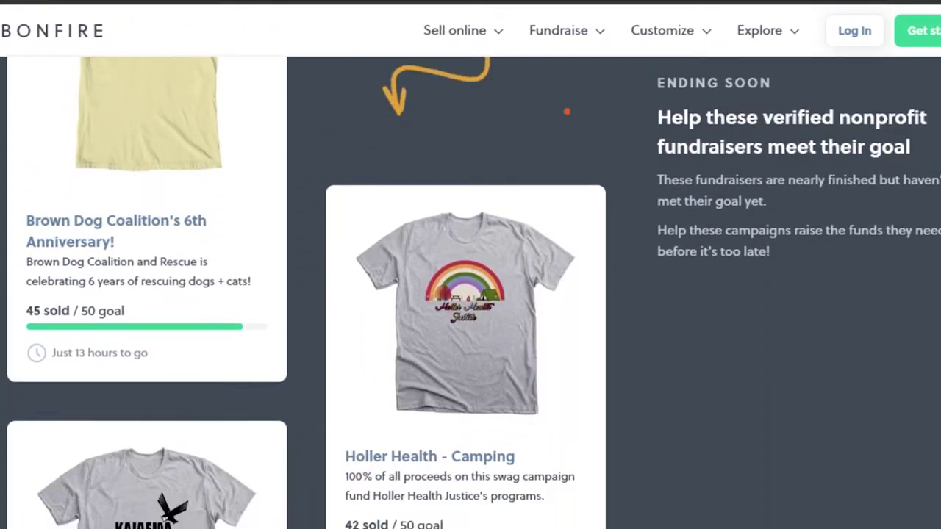
scroll(306, 294, "down", 8)
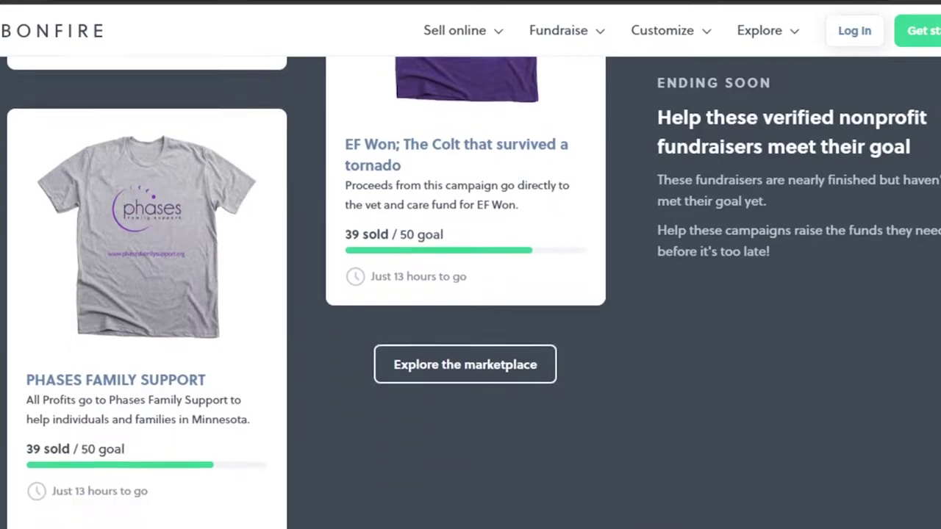
scroll(471, 294, "down", 8)
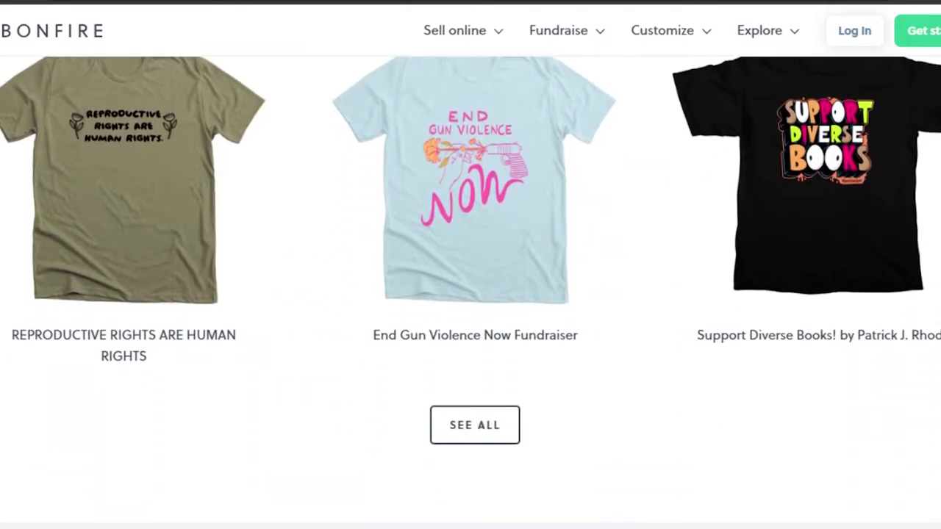
scroll(470, 294, "down", 7)
scroll(470, 294, "up", 13)
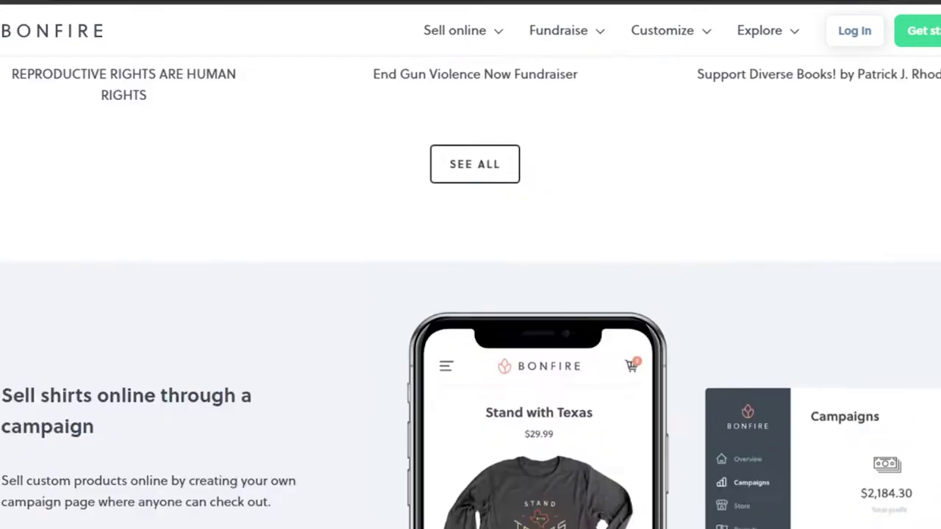
scroll(506, 75, "up", 10)
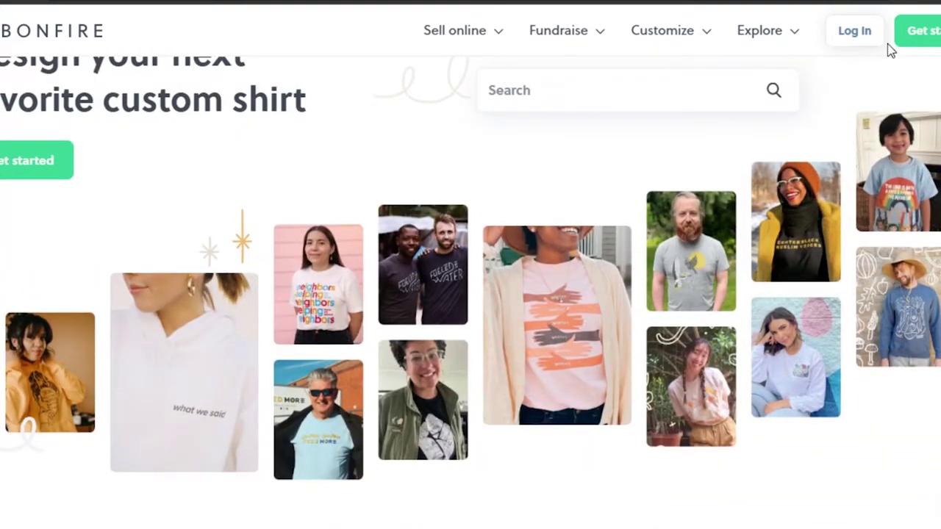
Get started selling online with a multi-design store and reach the dashboard Store page.
left_click(379, 246)
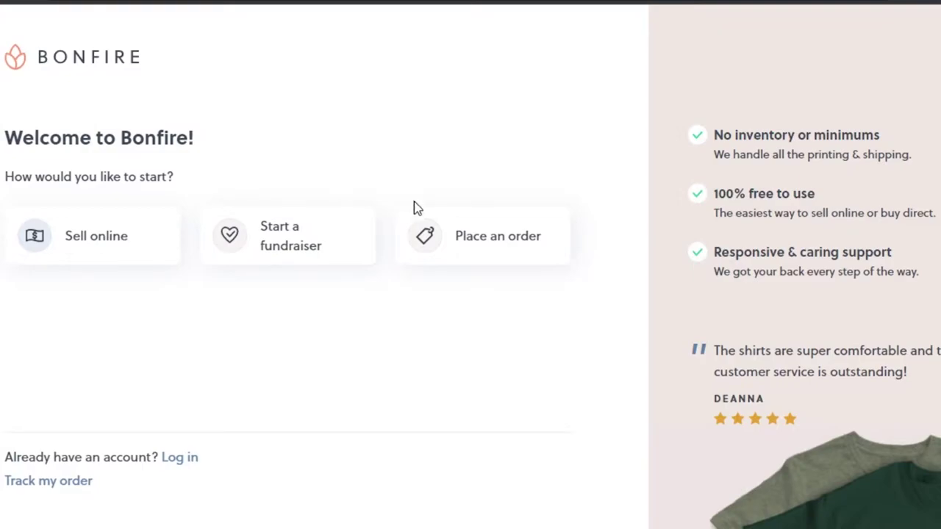
left_click(126, 239)
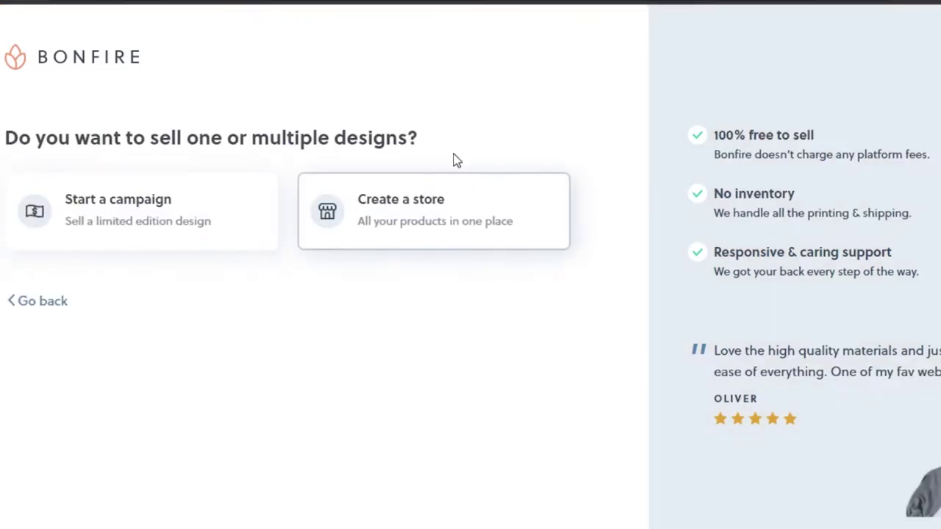
left_click(434, 229)
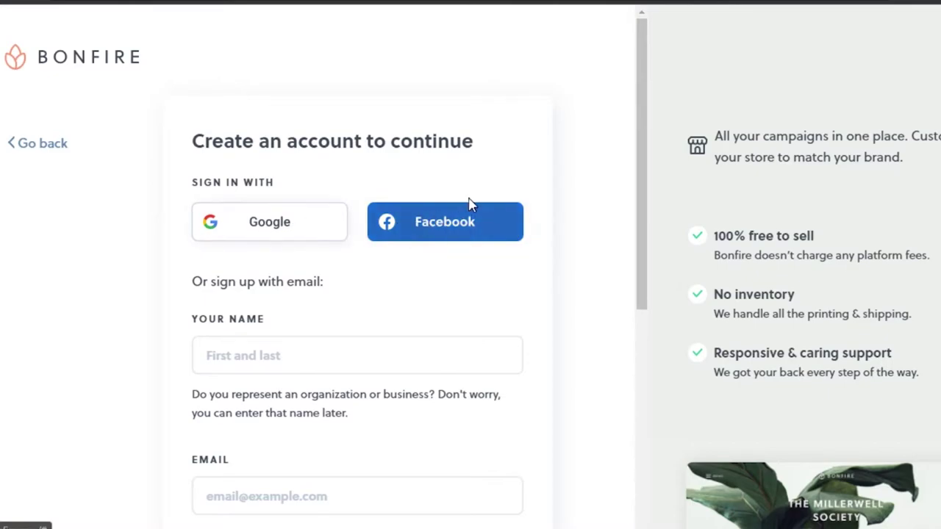
left_click_drag(647, 145, 645, 248)
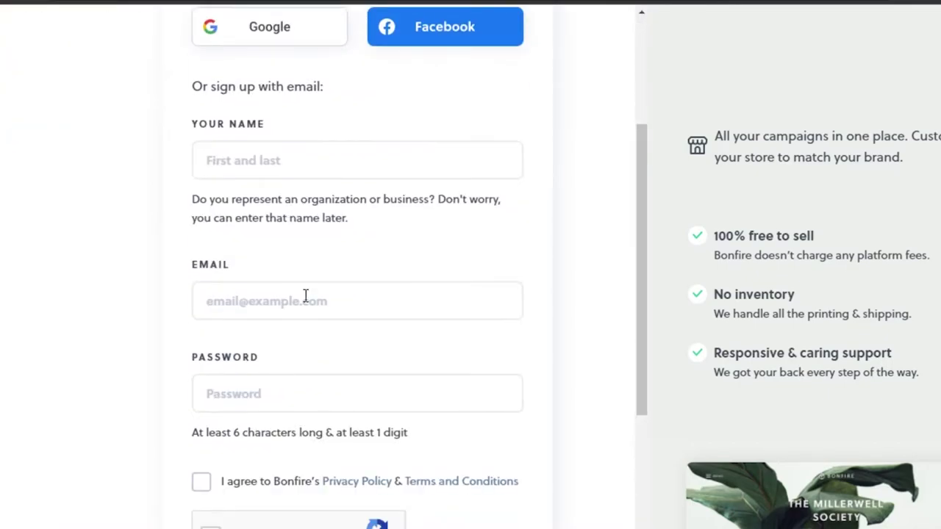
scroll(637, 218, "up", 3)
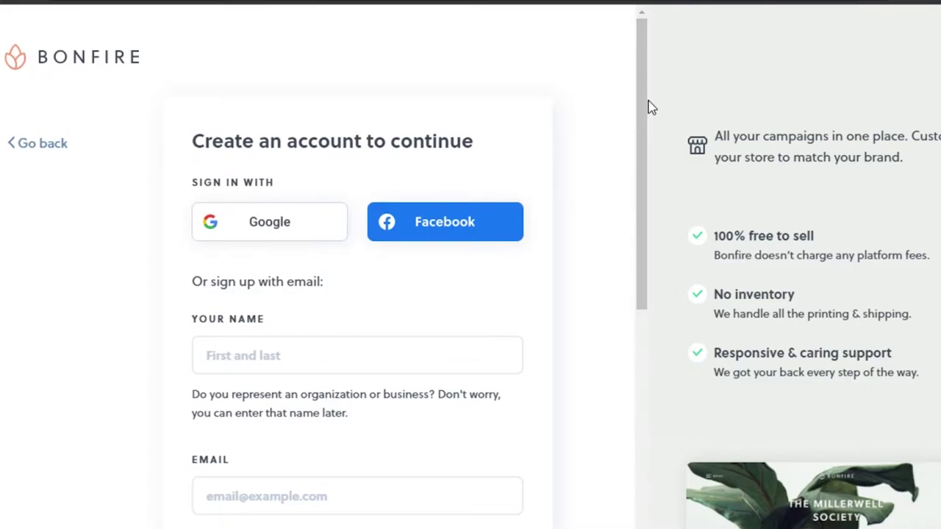
left_click_drag(639, 113, 650, 96)
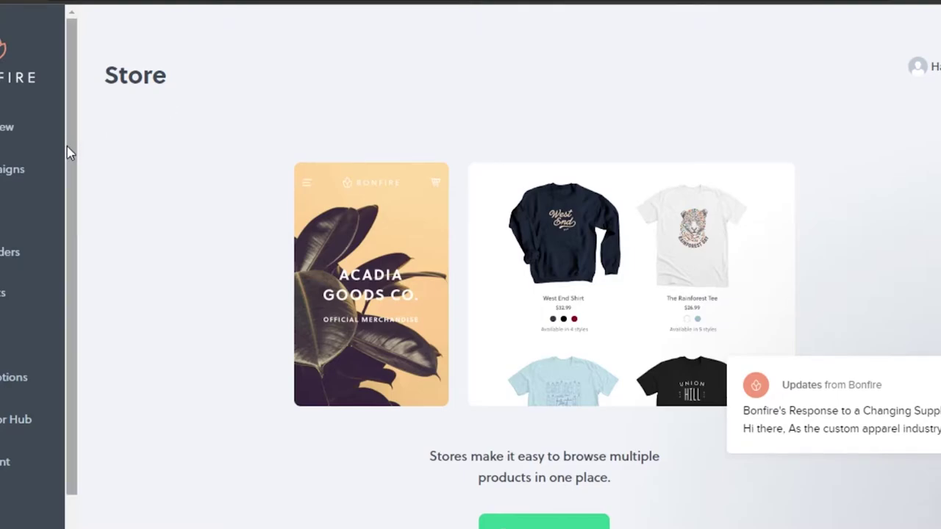
Create a new store titled 'SwayCloset' and dismiss the store setup overview.
left_click_drag(66, 142, 90, 129)
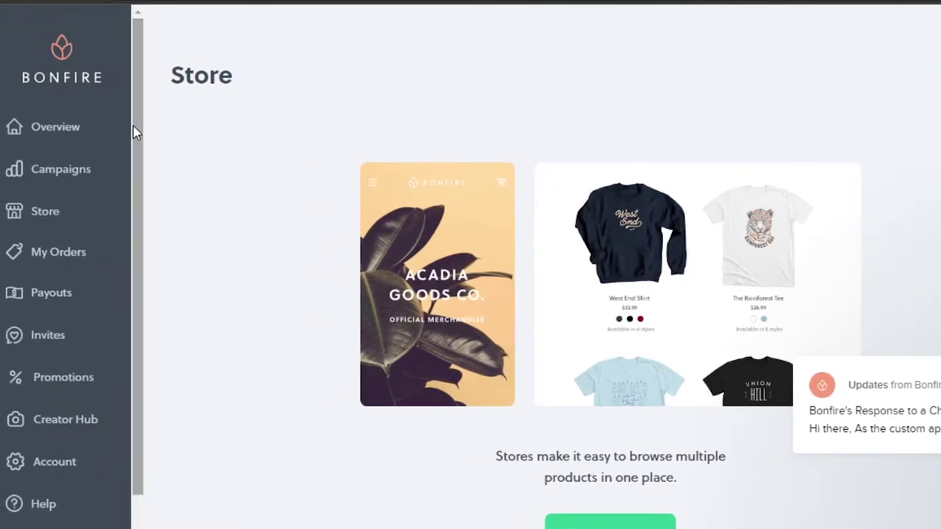
scroll(610, 294, "down", 1)
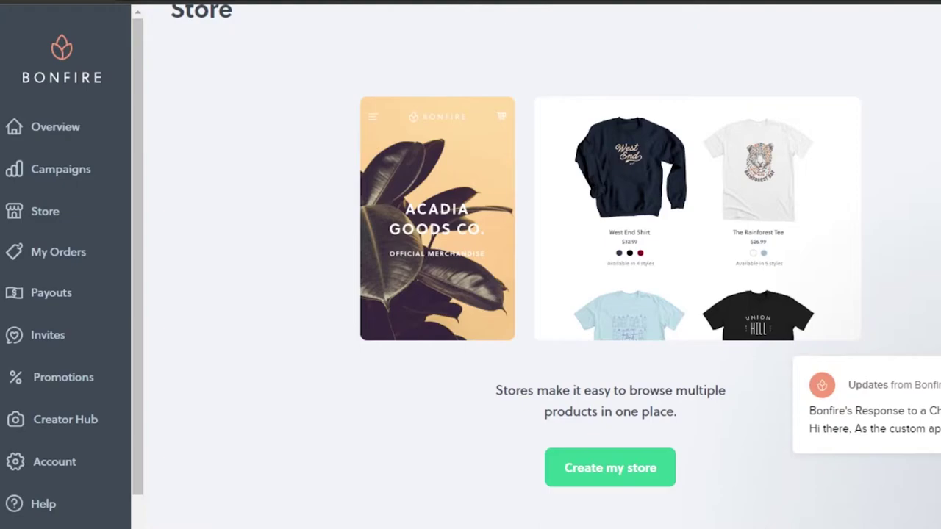
left_click(614, 468)
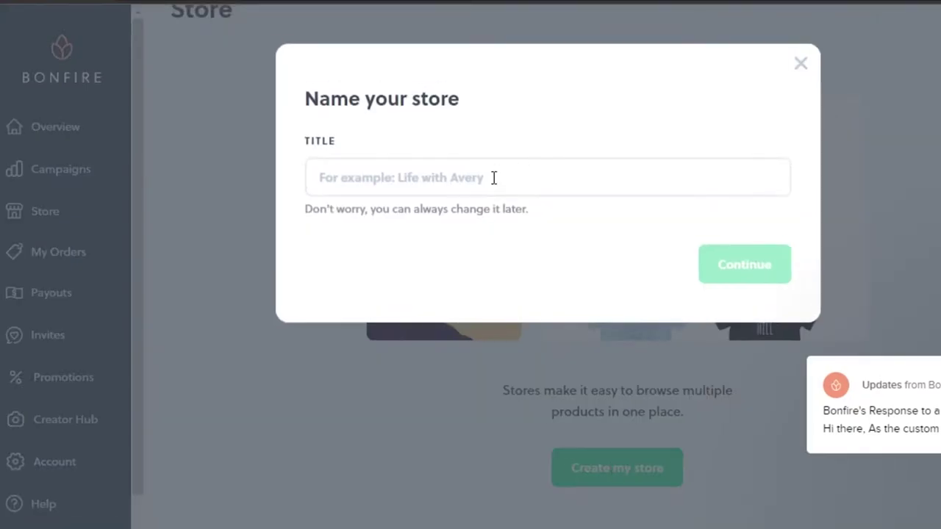
left_click(494, 177)
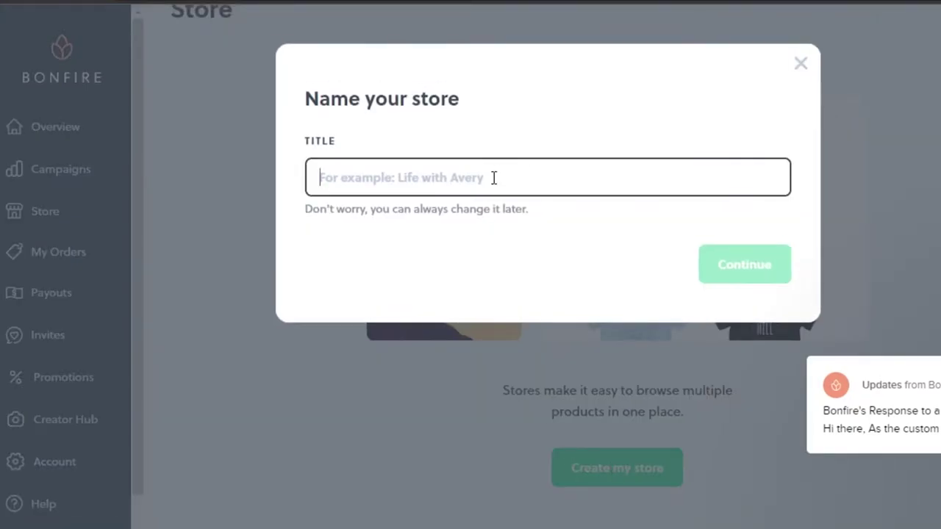
type("SwayCloset")
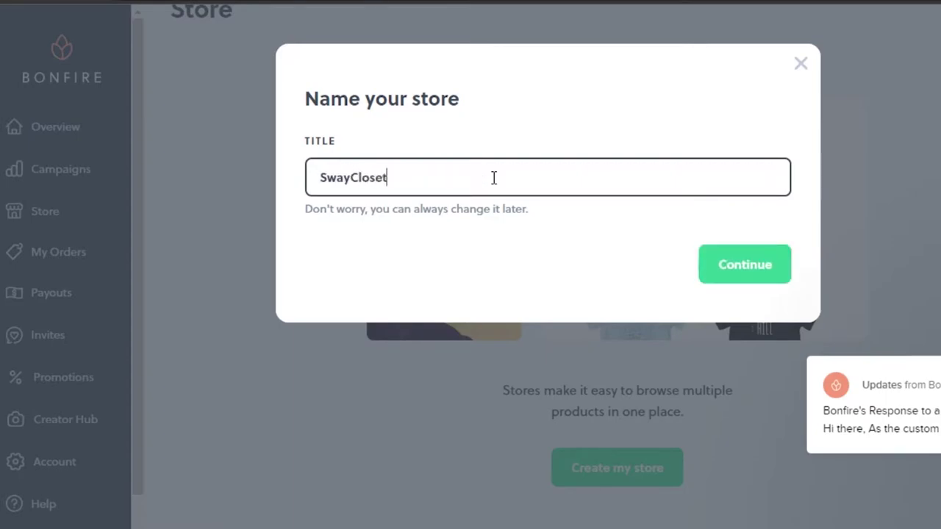
left_click(760, 272)
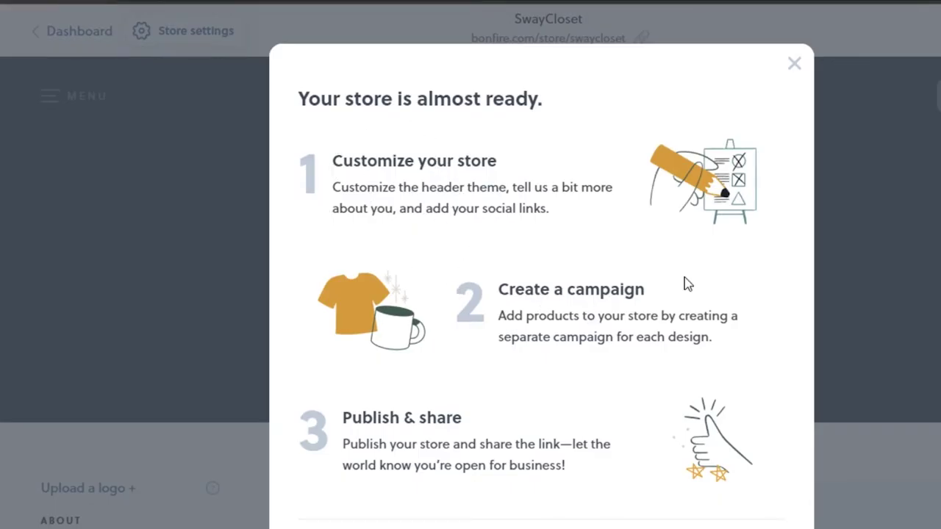
left_click(791, 68)
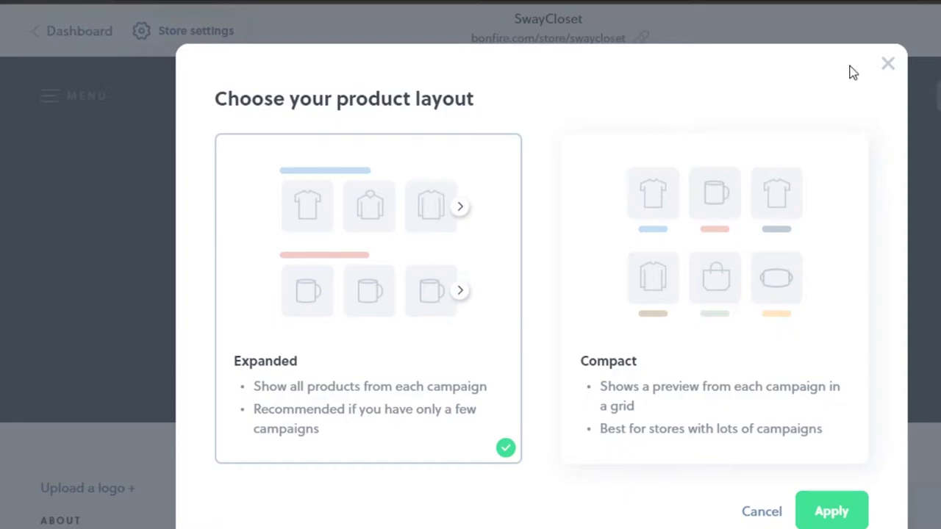
Close the product layout chooser and scroll to the 'Create a campaign' prompt.
left_click(889, 66)
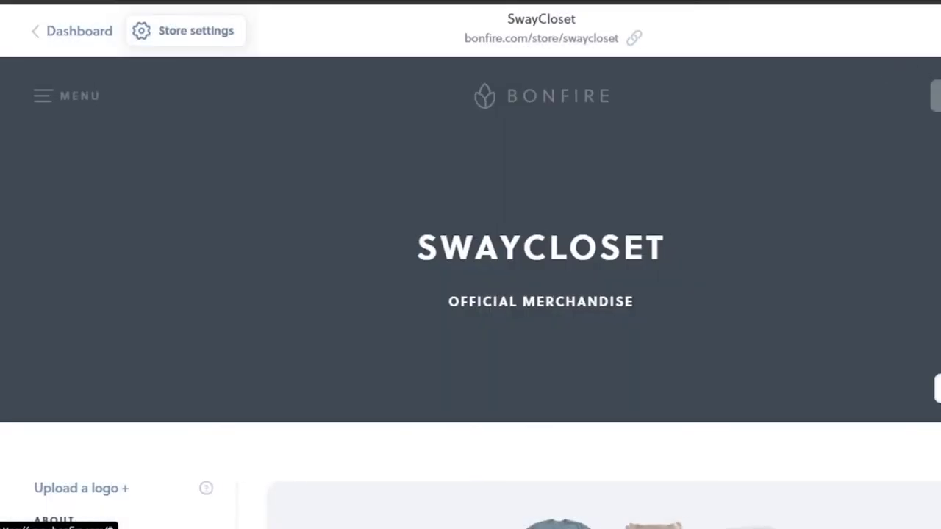
scroll(471, 295, "down", 3)
scroll(470, 294, "up", 3)
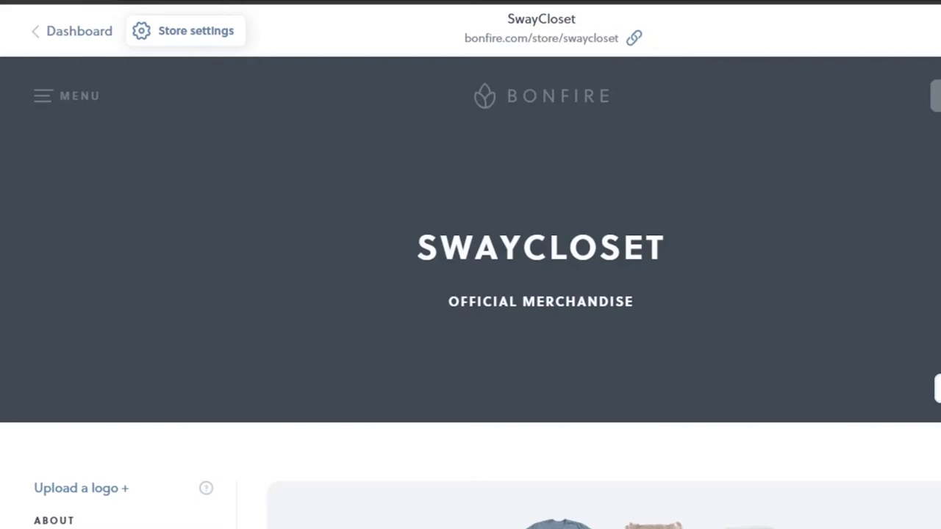
scroll(470, 294, "down", 5)
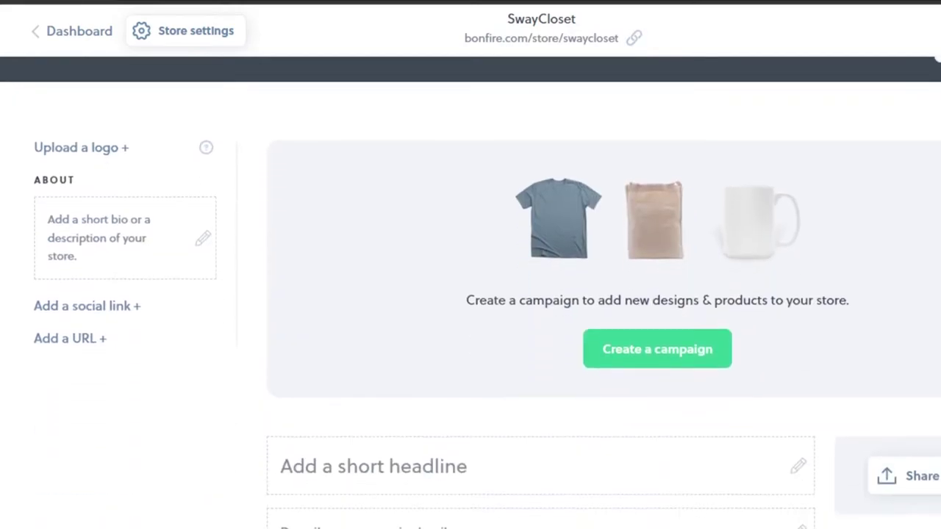
scroll(589, 294, "down", 1)
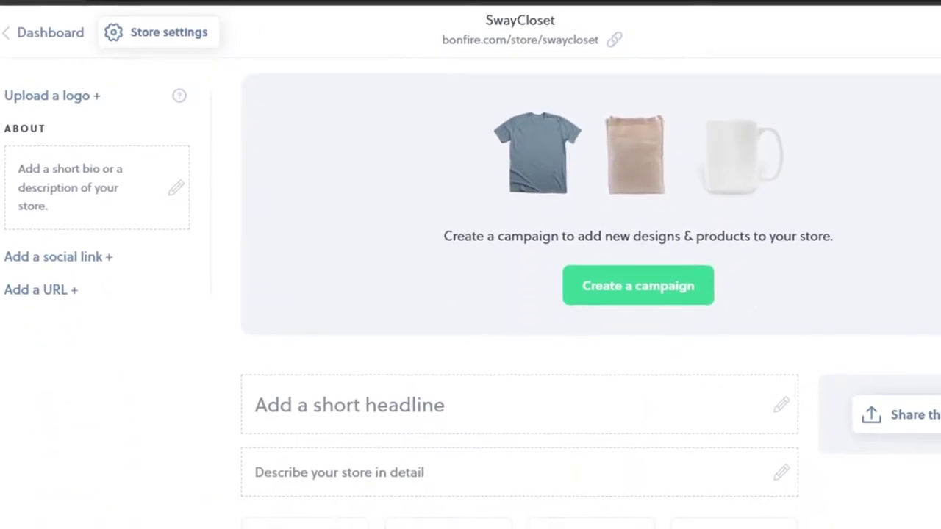
scroll(589, 294, "down", 1)
scroll(588, 294, "down", 1)
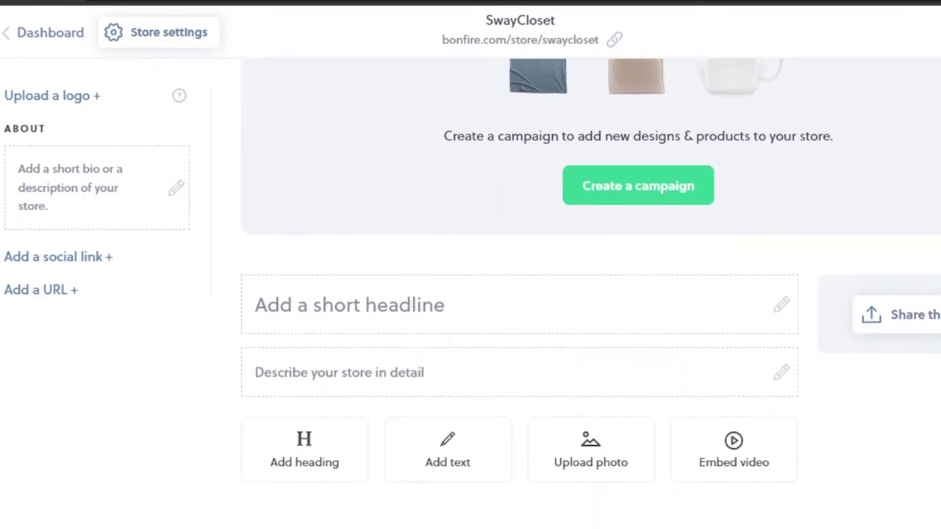
scroll(588, 294, "down", 1)
scroll(589, 294, "up", 4)
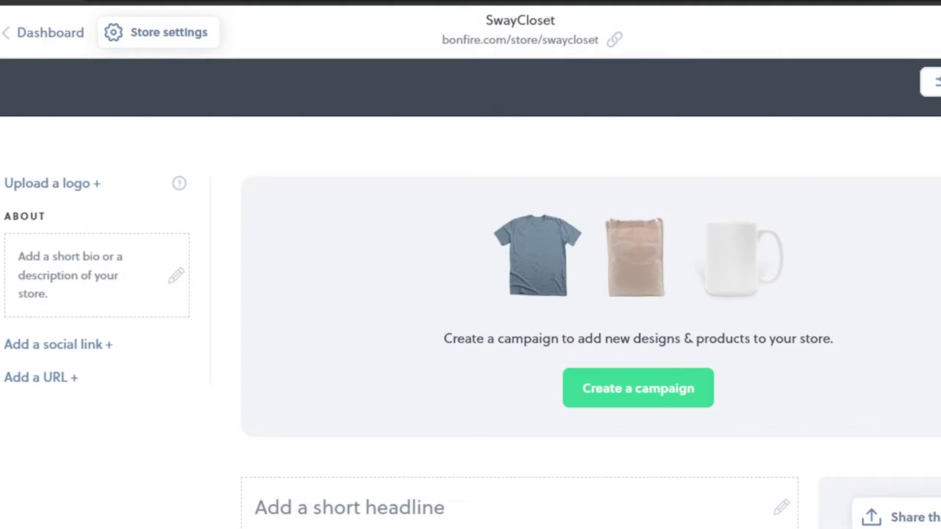
scroll(830, 135, "up", 5)
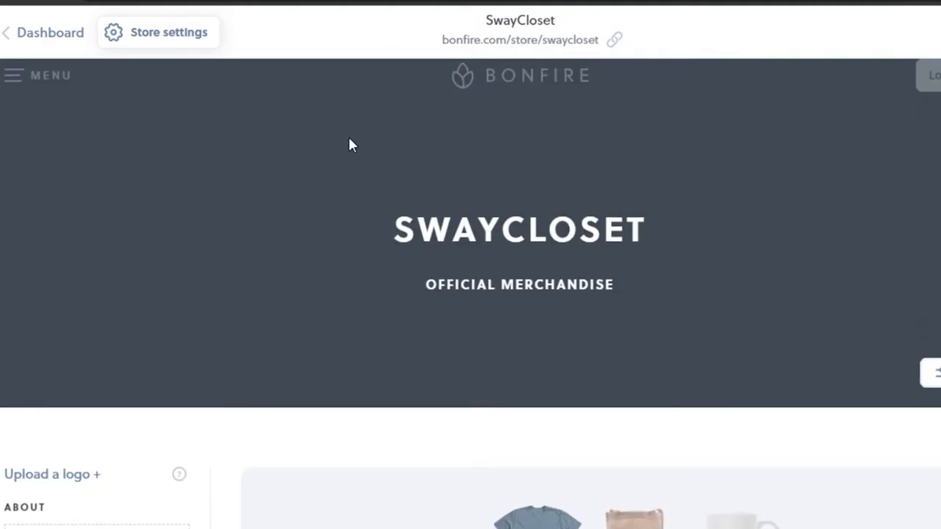
scroll(471, 294, "down", 5)
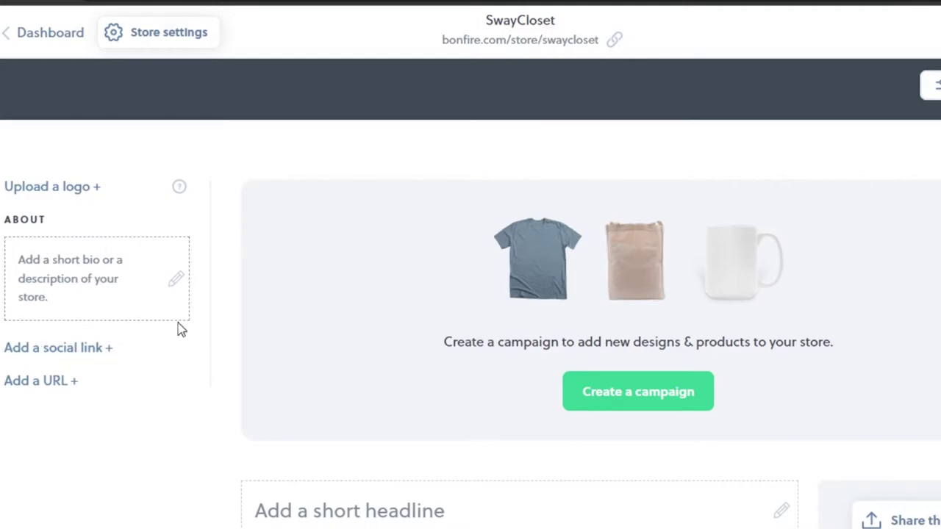
scroll(414, 330, "down", 4)
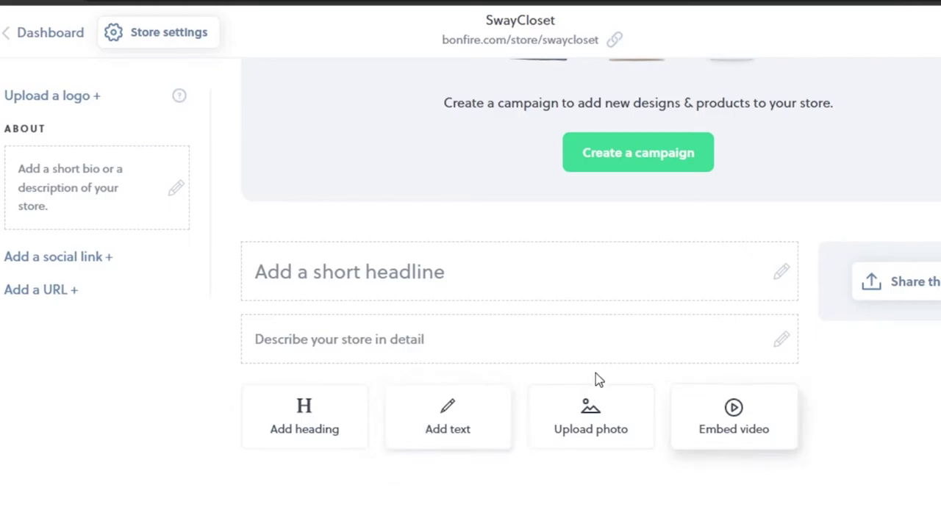
scroll(470, 295, "up", 5)
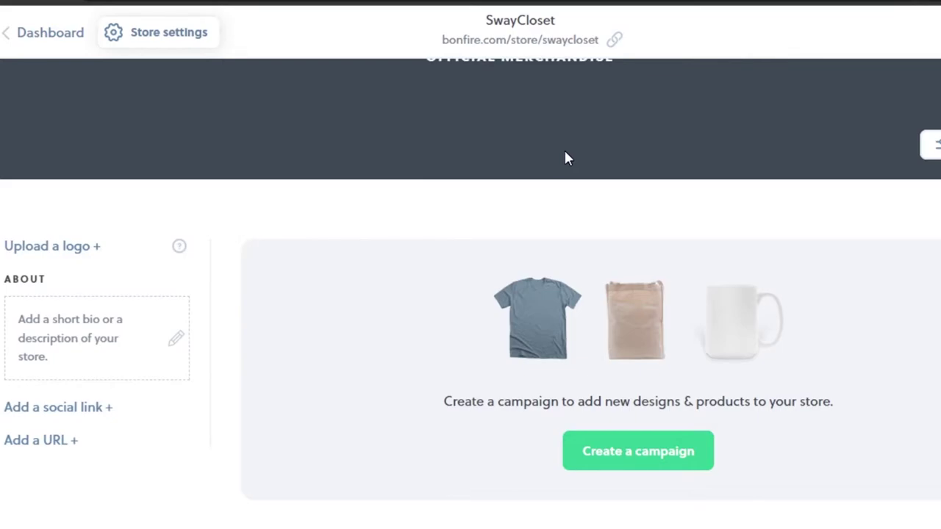
scroll(731, 128, "up", 2)
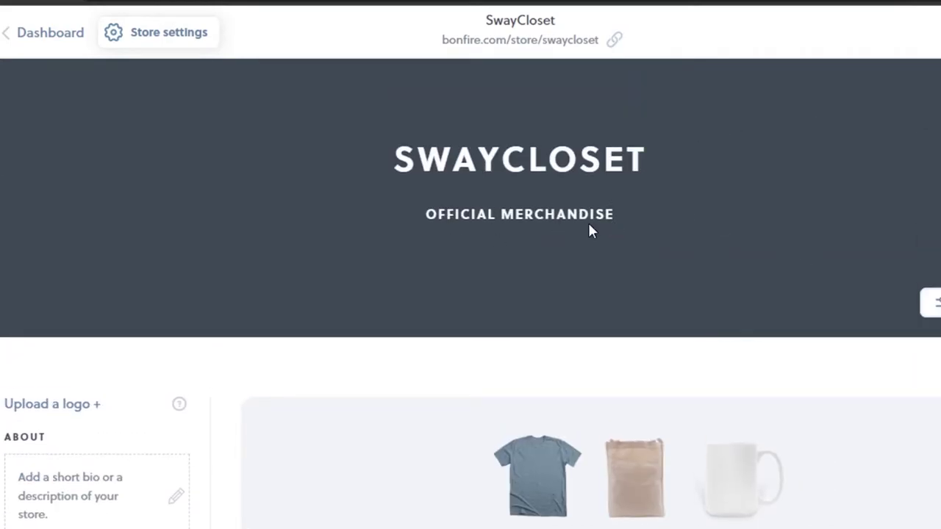
scroll(746, 287, "down", 4)
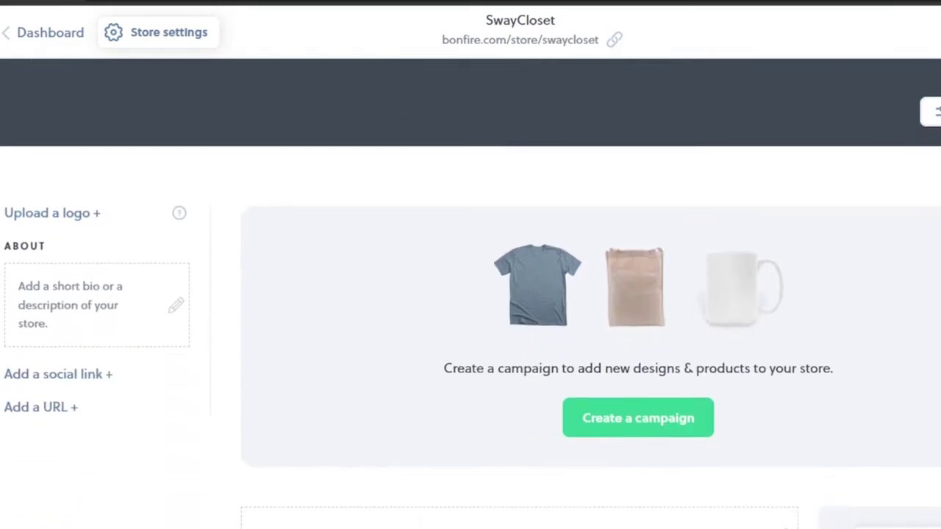
Start a new tee campaign, browse the product list, and switch to adding text.
left_click(677, 346)
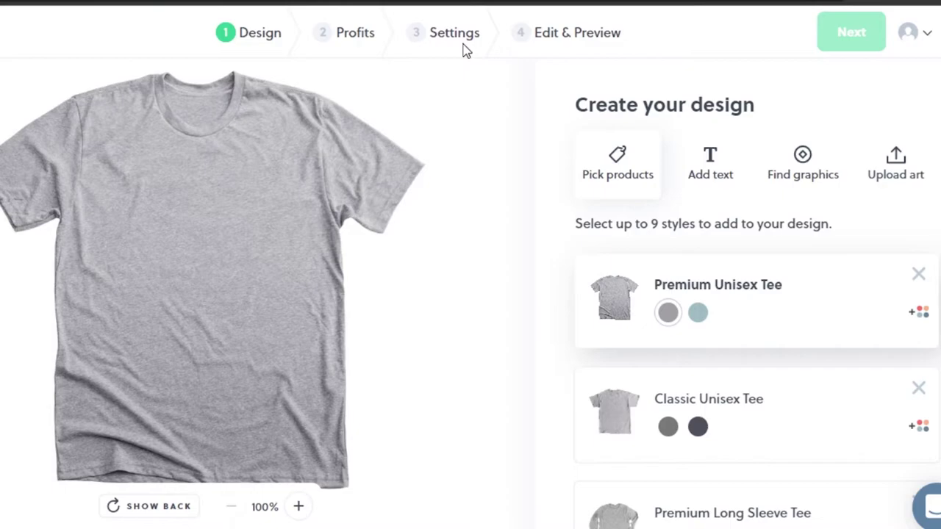
scroll(708, 221, "down", 1)
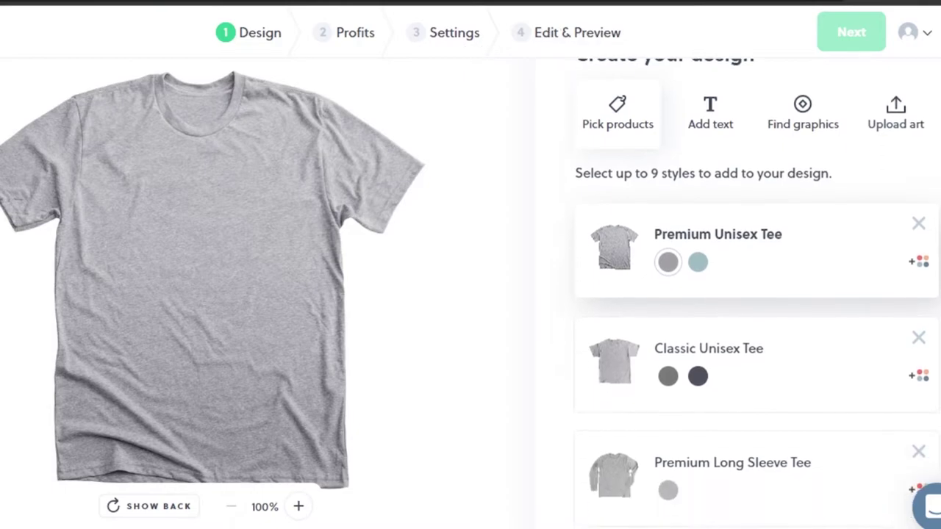
scroll(708, 221, "up", 1)
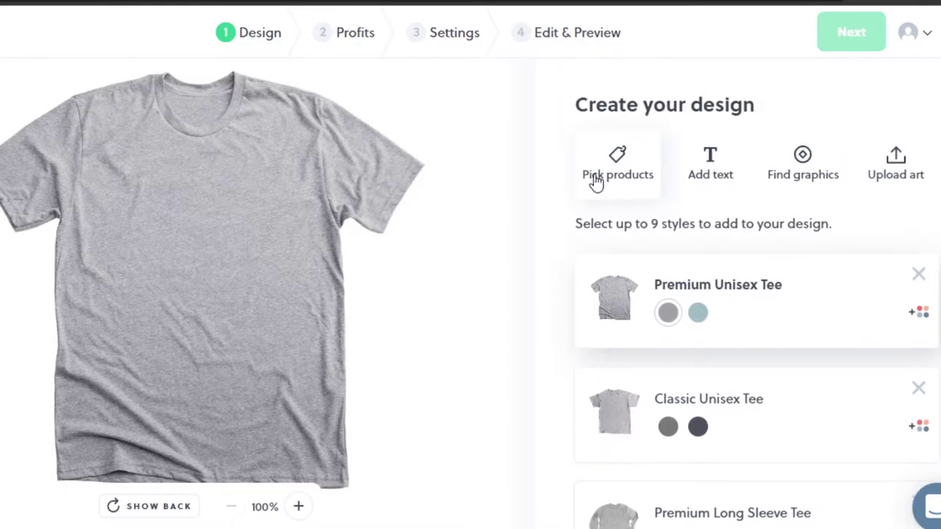
scroll(755, 294, "down", 7)
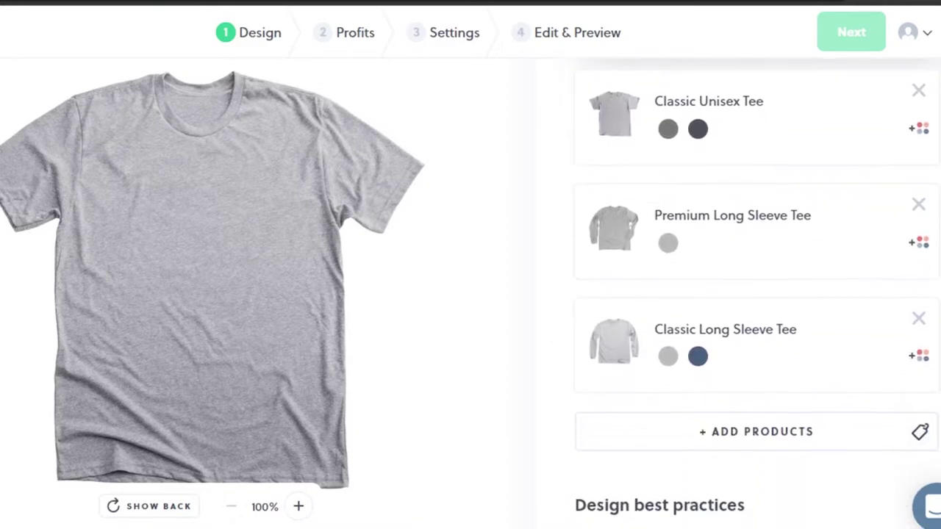
scroll(757, 294, "up", 7)
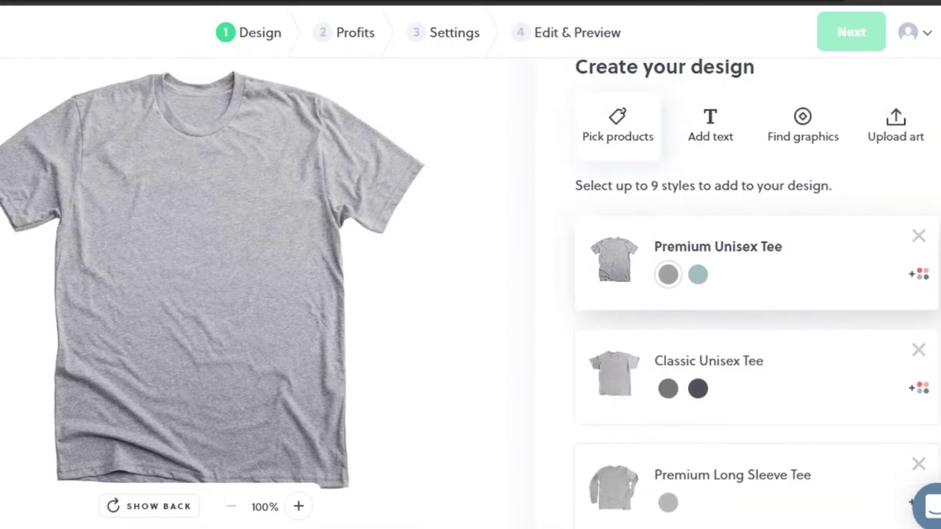
scroll(756, 295, "down", 2)
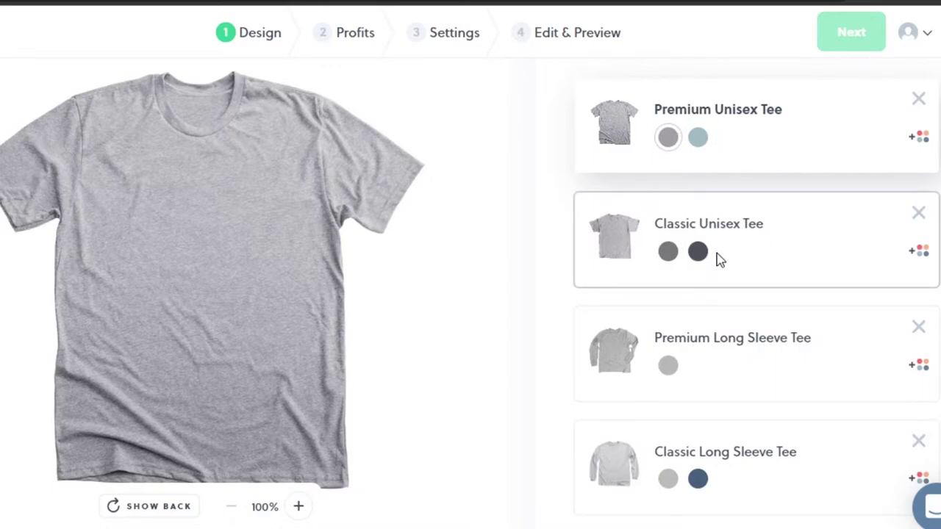
scroll(758, 294, "down", 4)
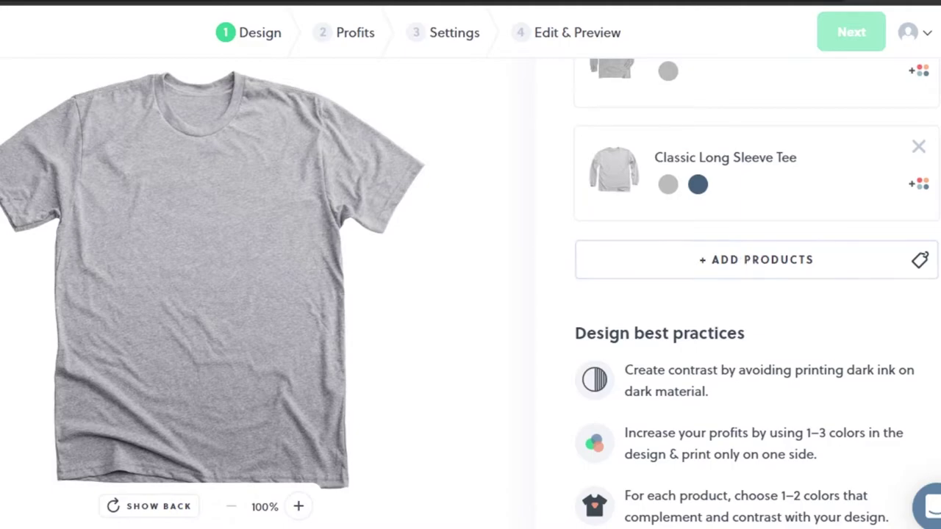
scroll(742, 265, "down", 4)
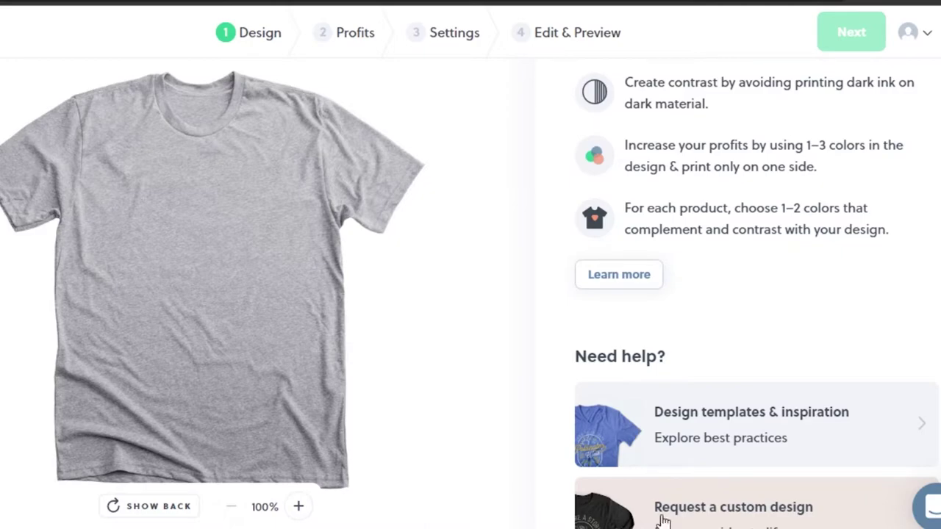
scroll(662, 521, "up", 5)
scroll(758, 294, "up", 2)
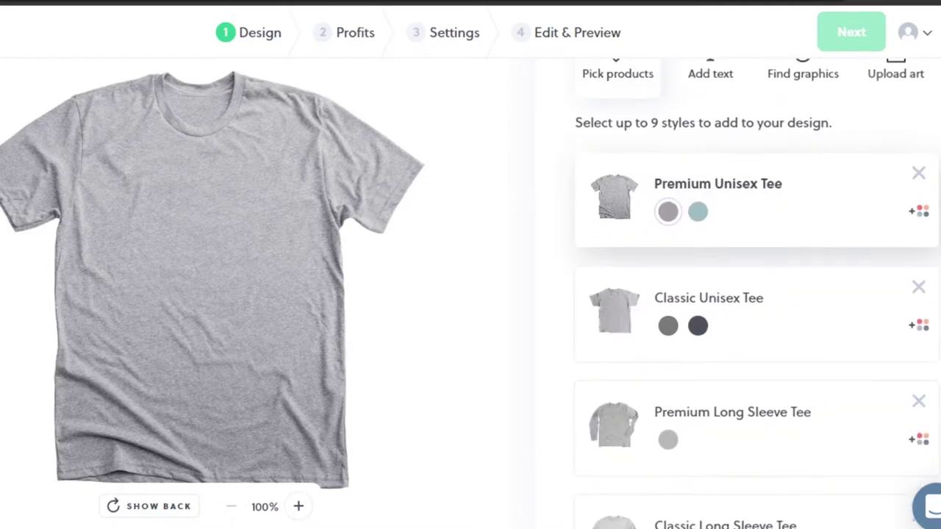
scroll(919, 117, "down", 1)
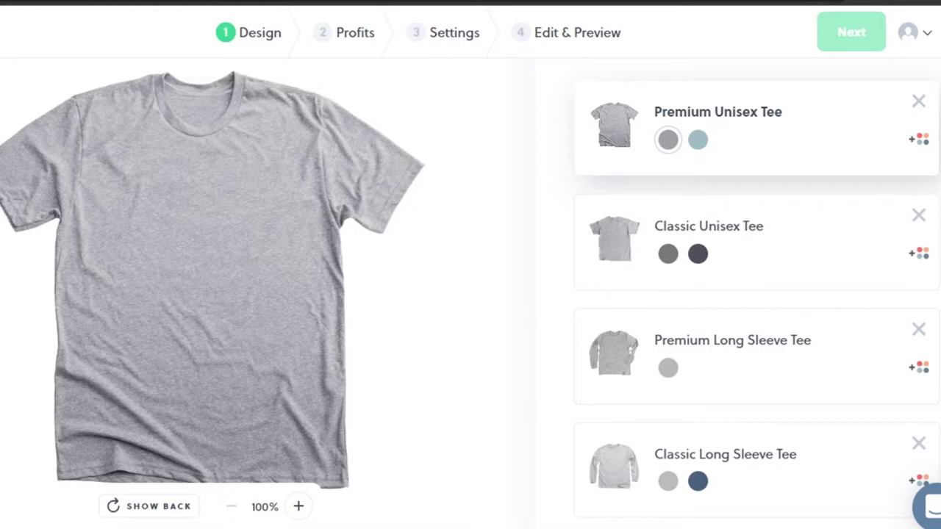
scroll(710, 147, "up", 3)
left_click(710, 148)
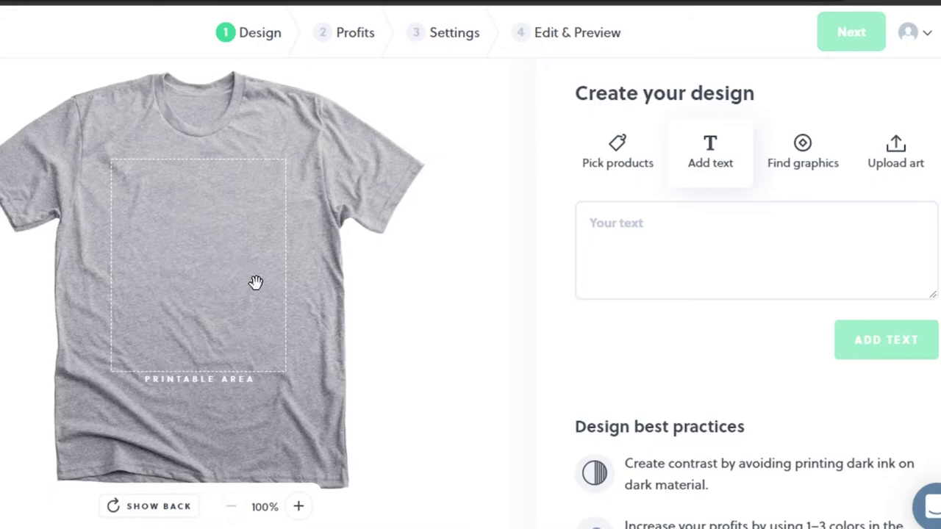
left_click(797, 163)
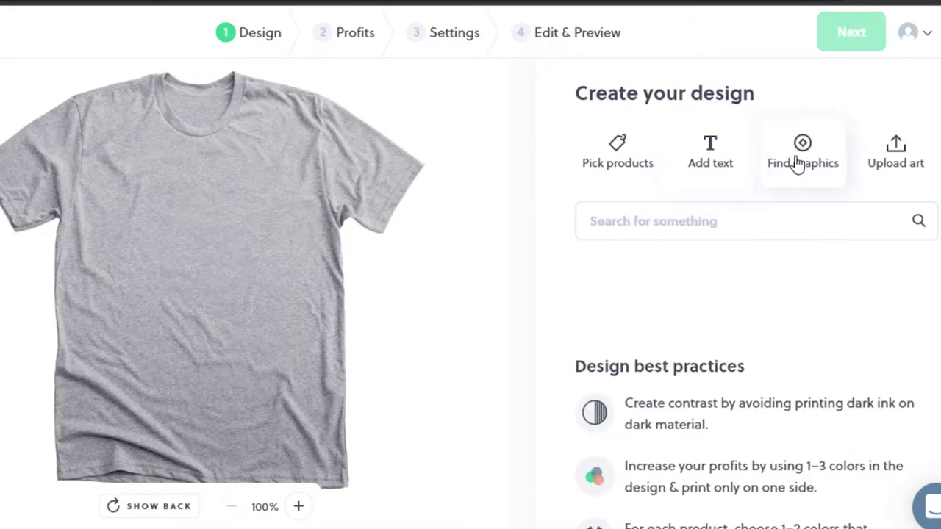
scroll(757, 294, "down", 7)
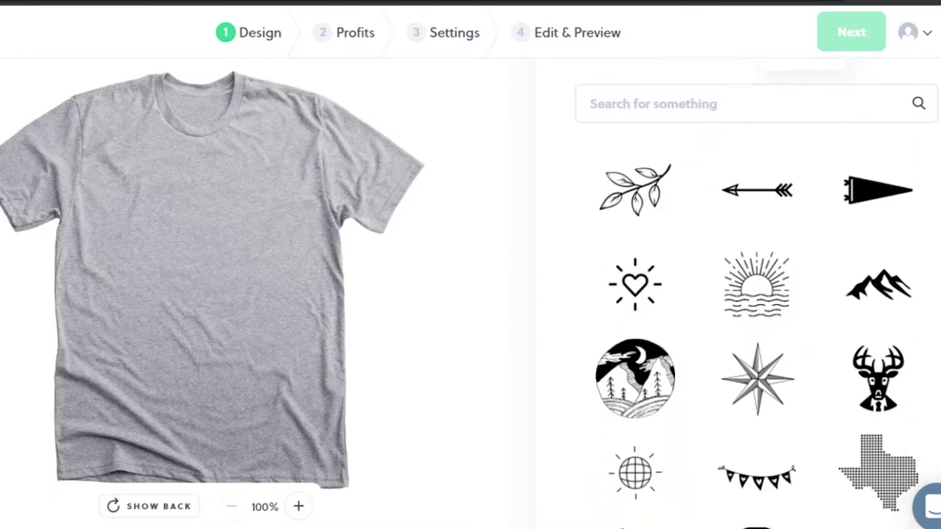
scroll(758, 294, "down", 6)
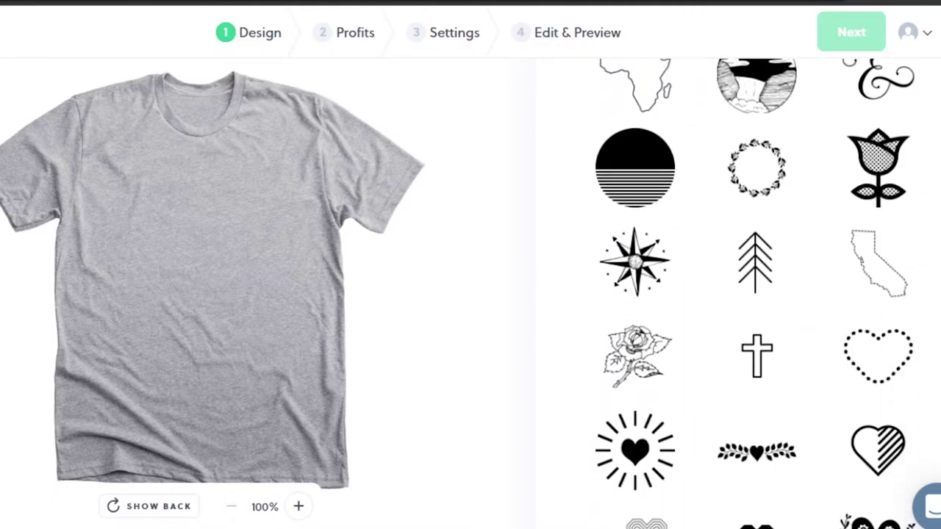
scroll(757, 294, "down", 6)
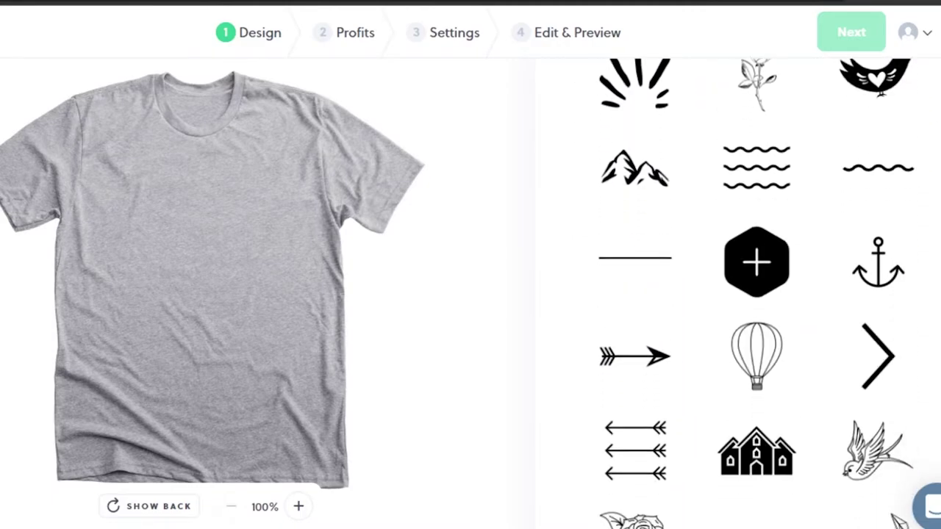
scroll(757, 294, "down", 5)
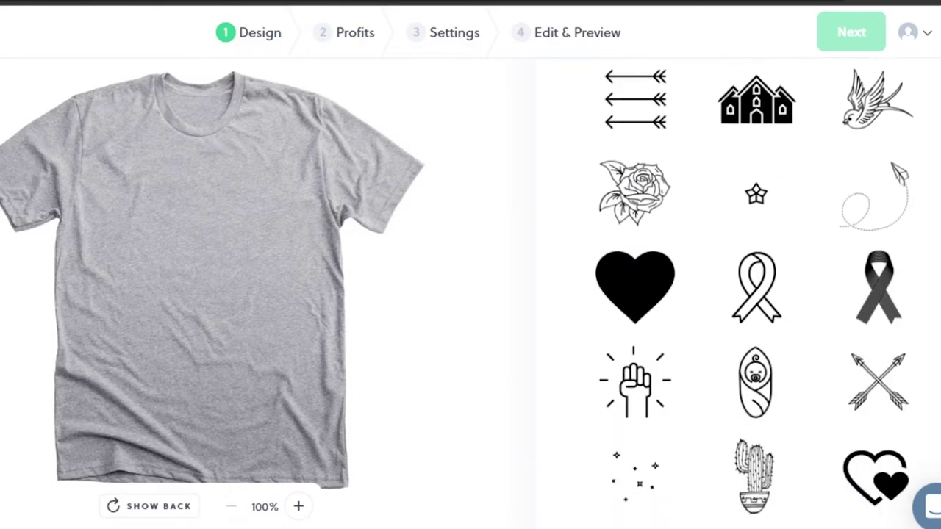
scroll(757, 295, "down", 5)
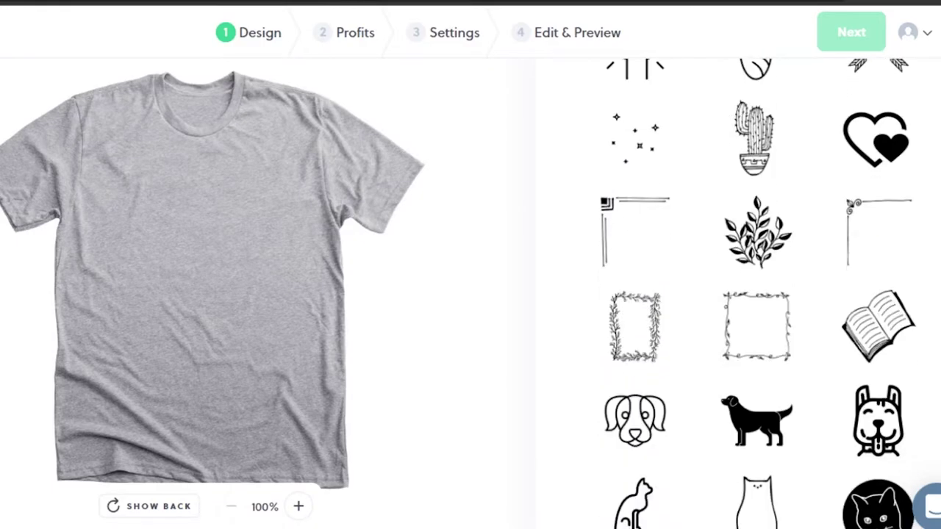
scroll(757, 294, "down", 3)
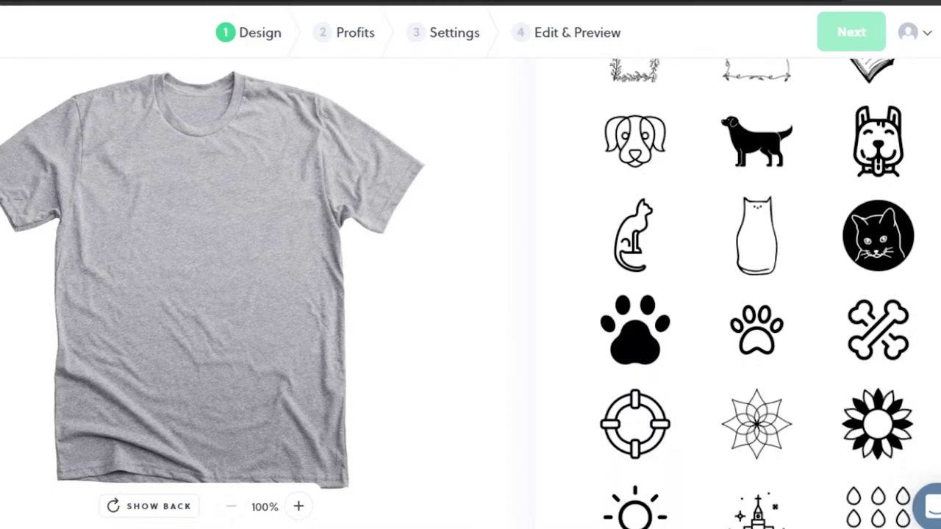
scroll(757, 294, "up", 3)
scroll(757, 294, "up", 5)
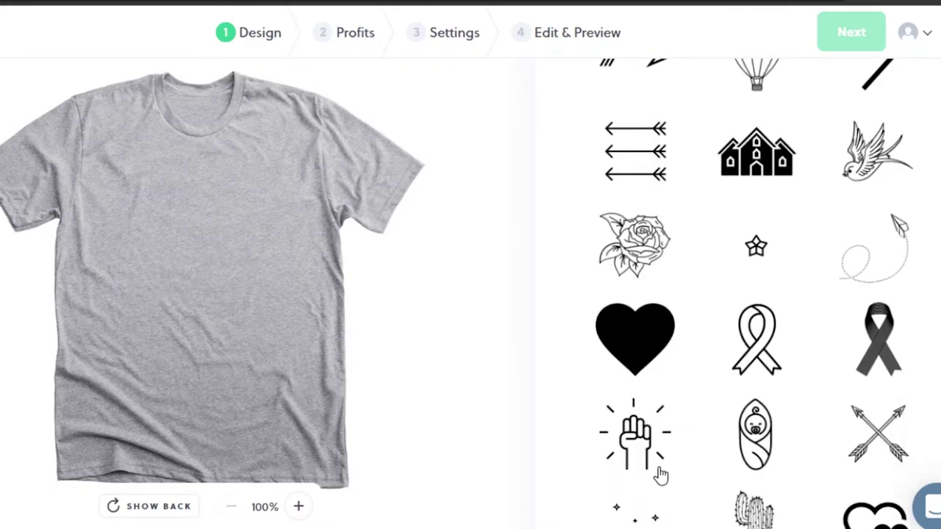
Place the white raised-fist graphic on the tee front, centred on the guide.
left_click_drag(642, 452, 161, 298)
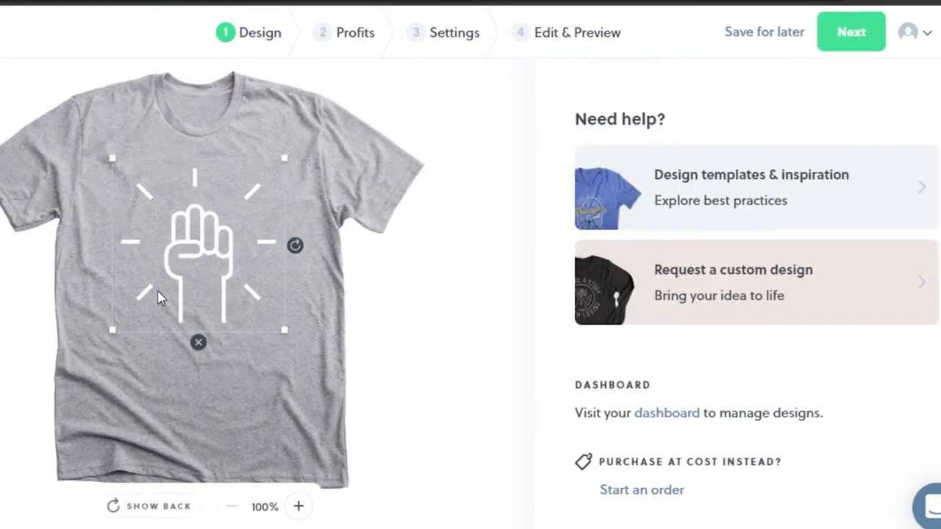
mouse_move(205, 276)
left_mouse_down()
mouse_move(206, 287)
mouse_move(211, 277)
left_mouse_up()
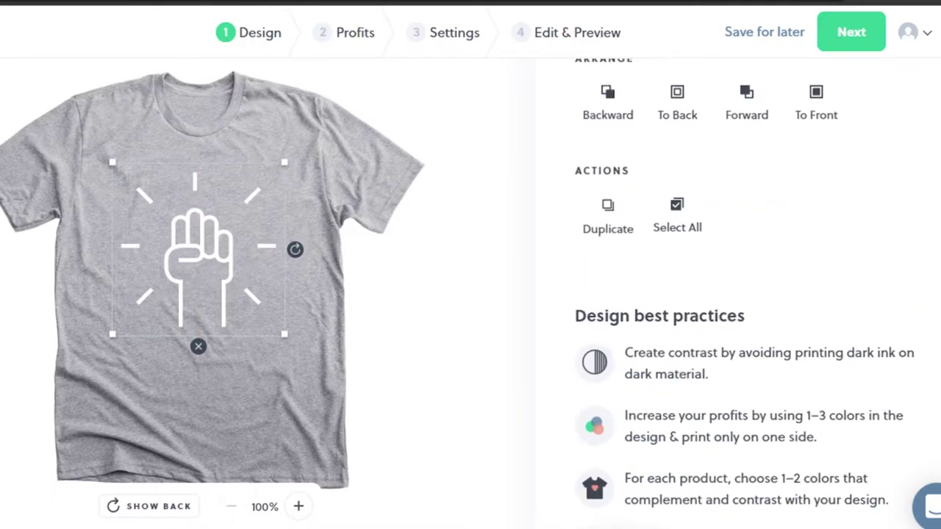
scroll(754, 291, "up", 3)
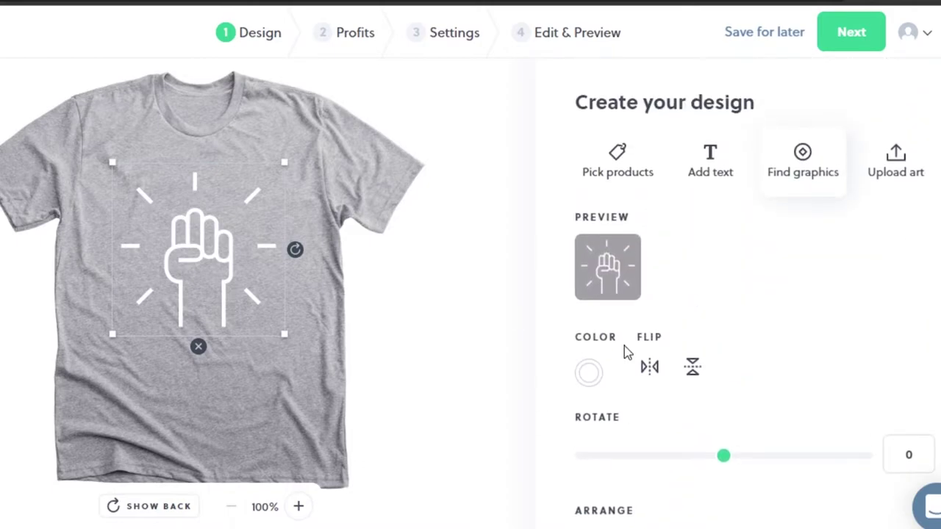
Recolour the raised-fist graphic to dark red.
left_click(589, 374)
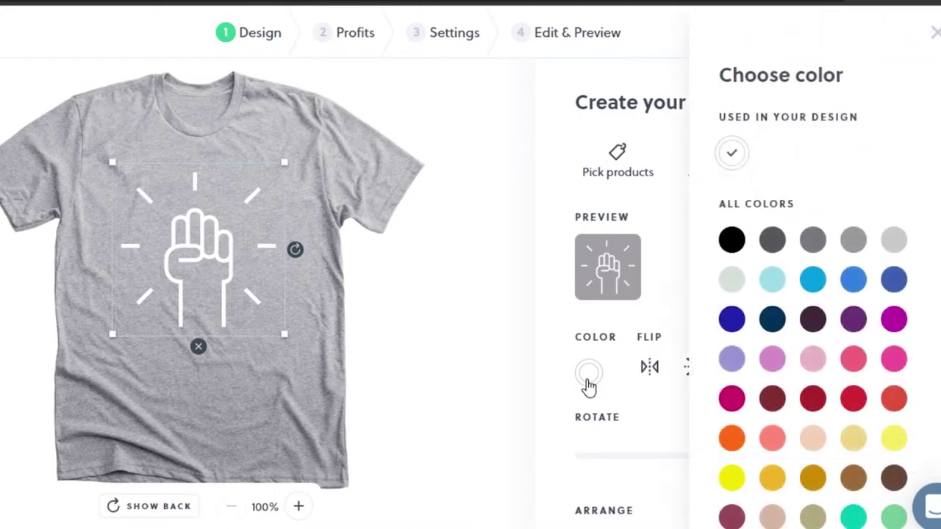
left_click(731, 241)
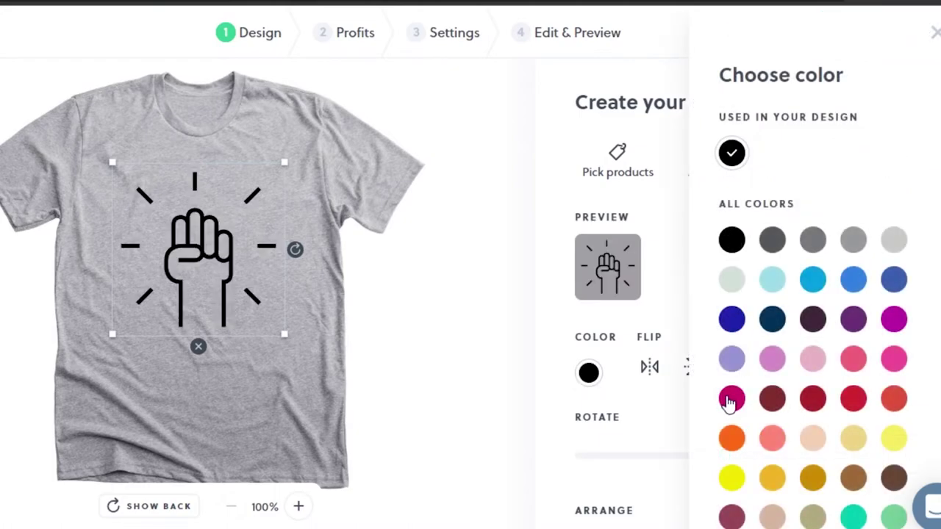
left_click(730, 400)
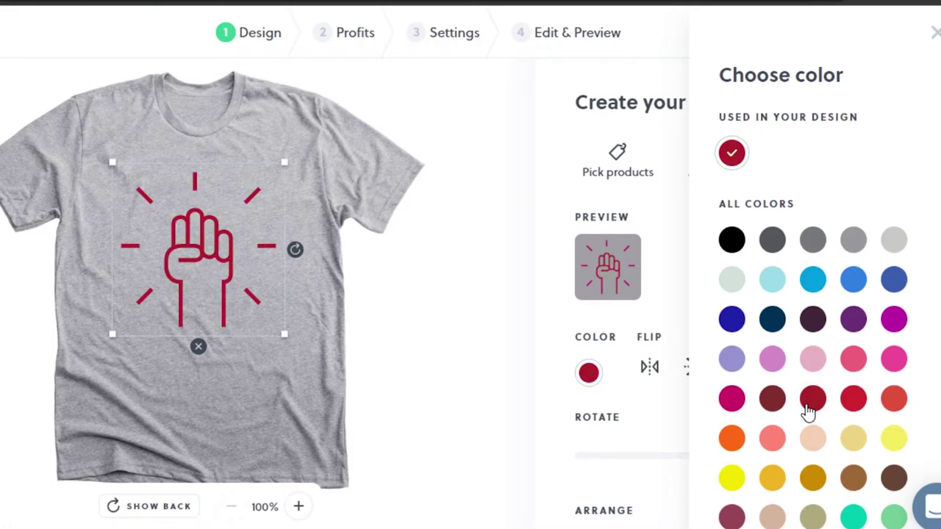
left_click(570, 115)
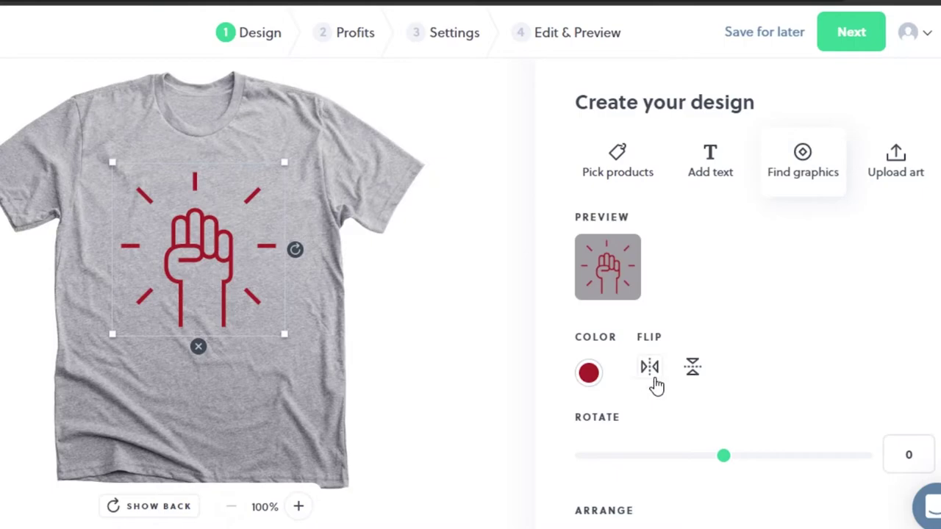
Delete the red fist graphic from the shirt and return to the graphics library.
scroll(736, 309, "down", 4)
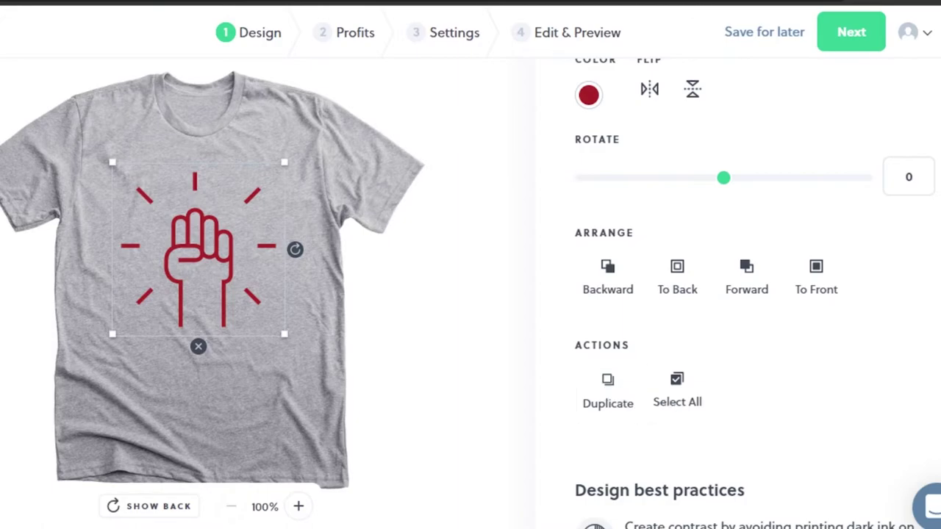
scroll(735, 294, "down", 2)
scroll(735, 294, "up", 5)
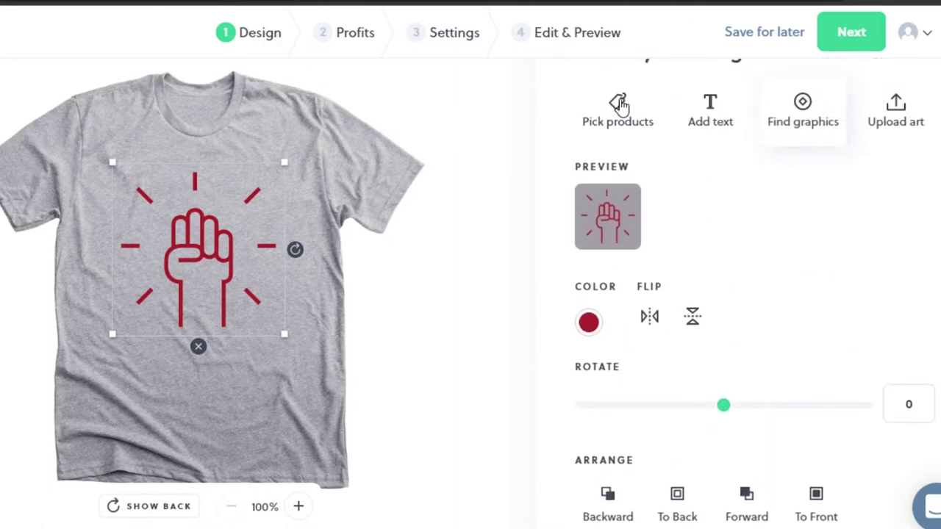
left_click(803, 119)
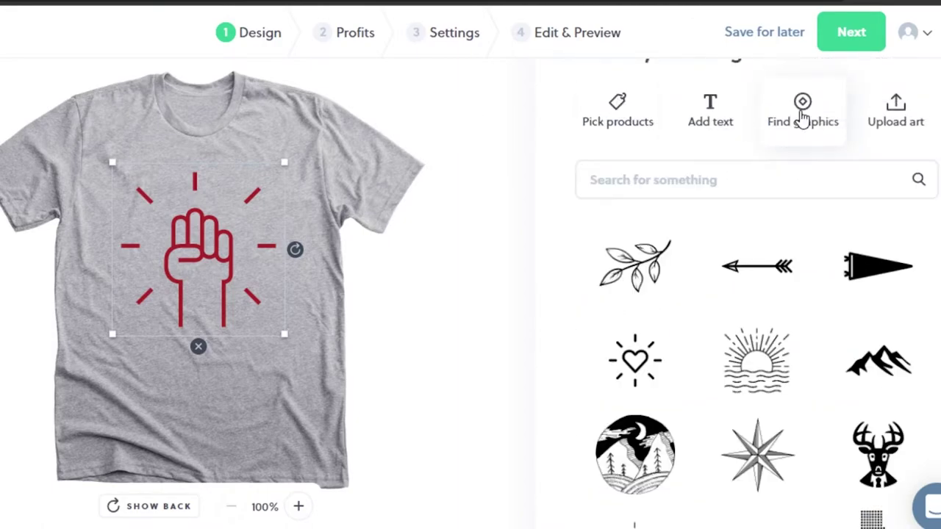
scroll(633, 234, "down", 3)
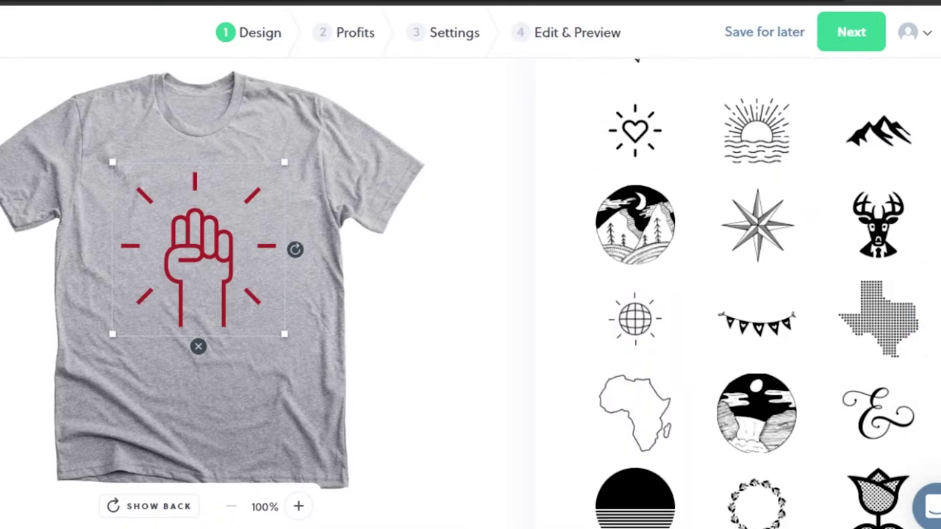
left_click(203, 276)
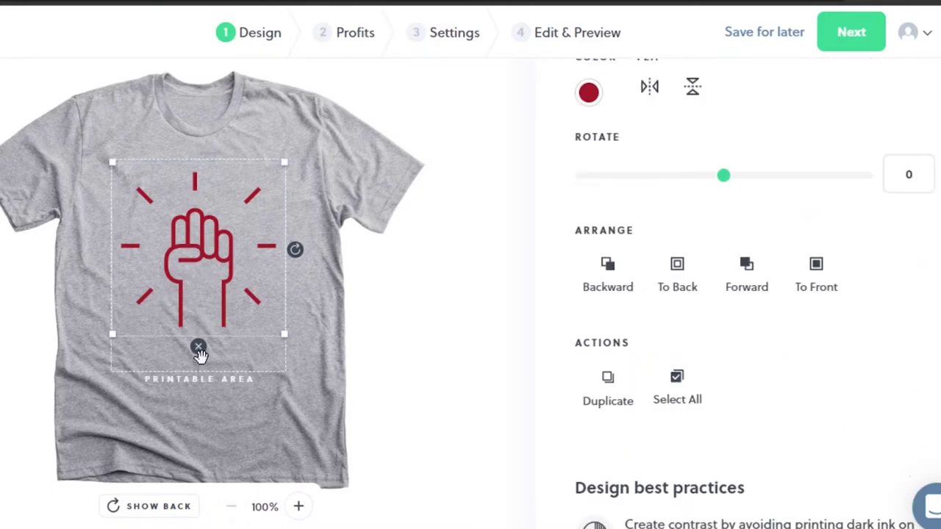
left_click(198, 348)
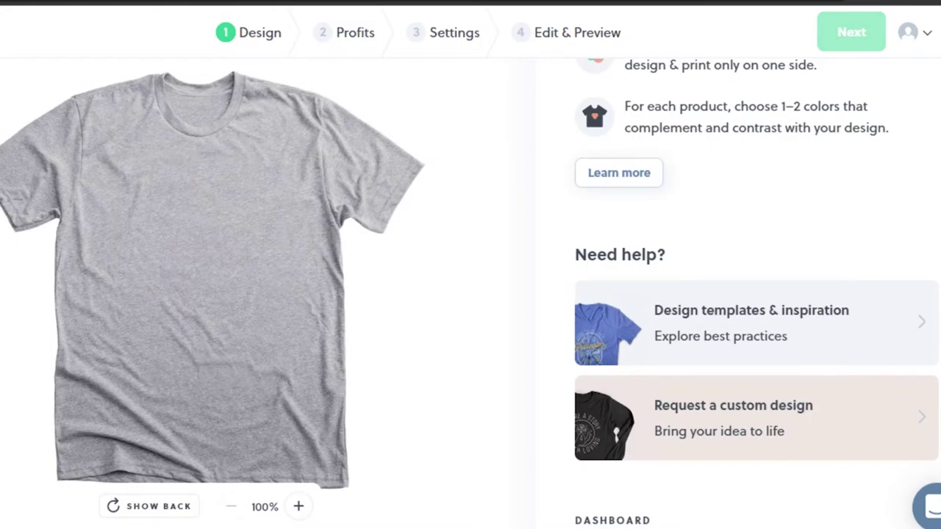
scroll(807, 150, "up", 10)
left_click(806, 112)
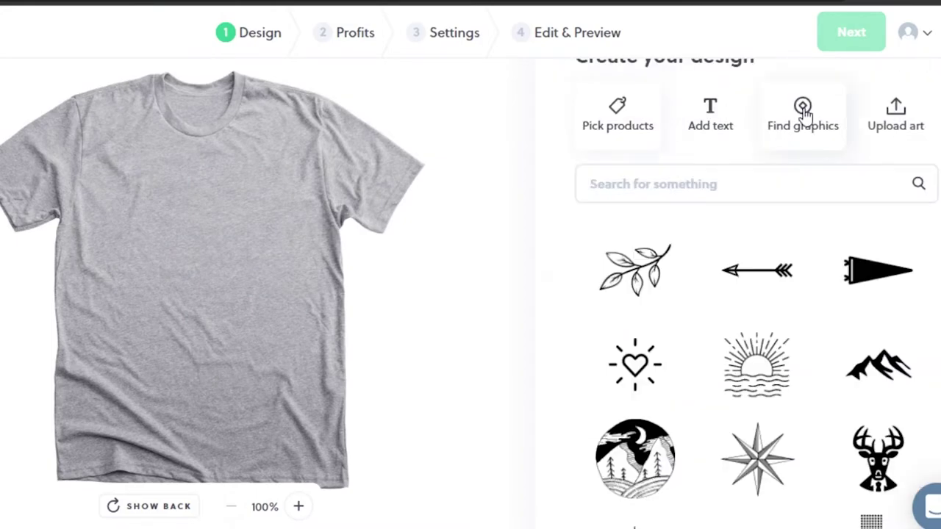
Place the night-mountain circle artwork on the shirt, make it black, and nudge it down.
left_click_drag(634, 441, 246, 262)
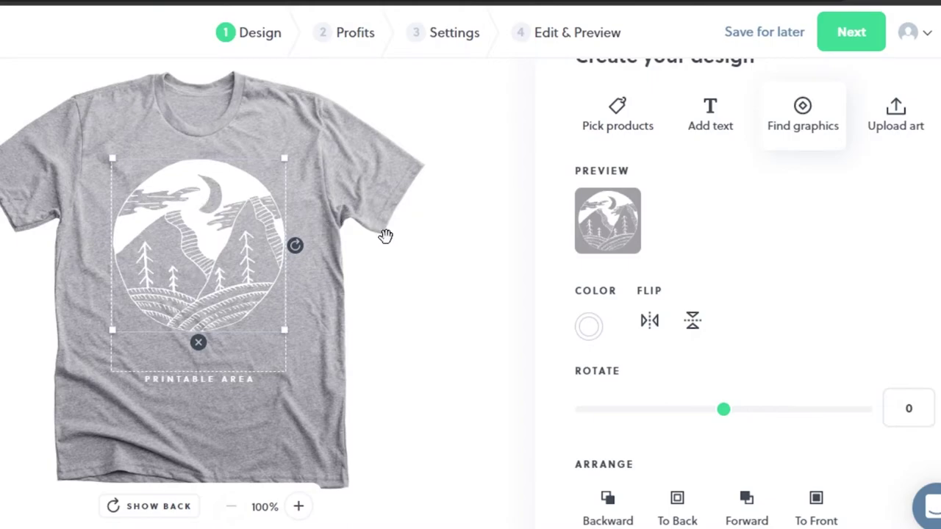
left_click(386, 237)
left_click(282, 273)
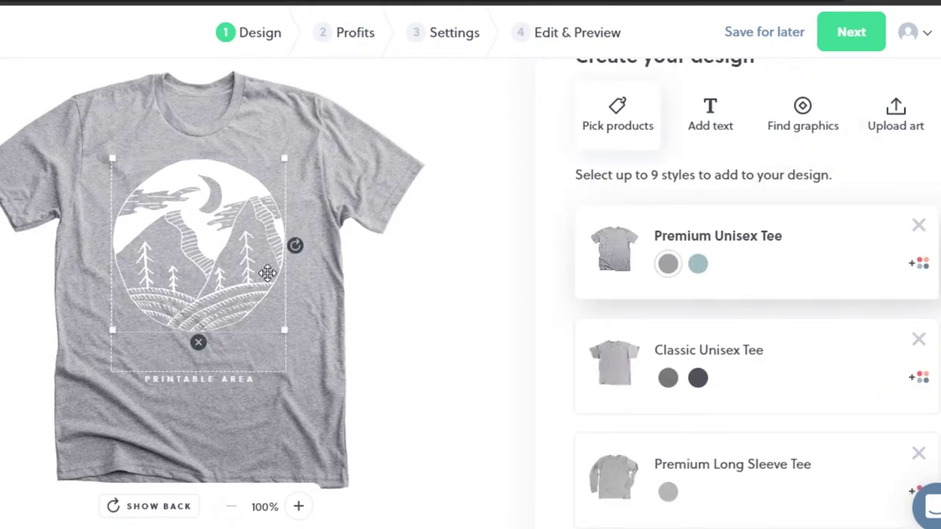
left_click(589, 326)
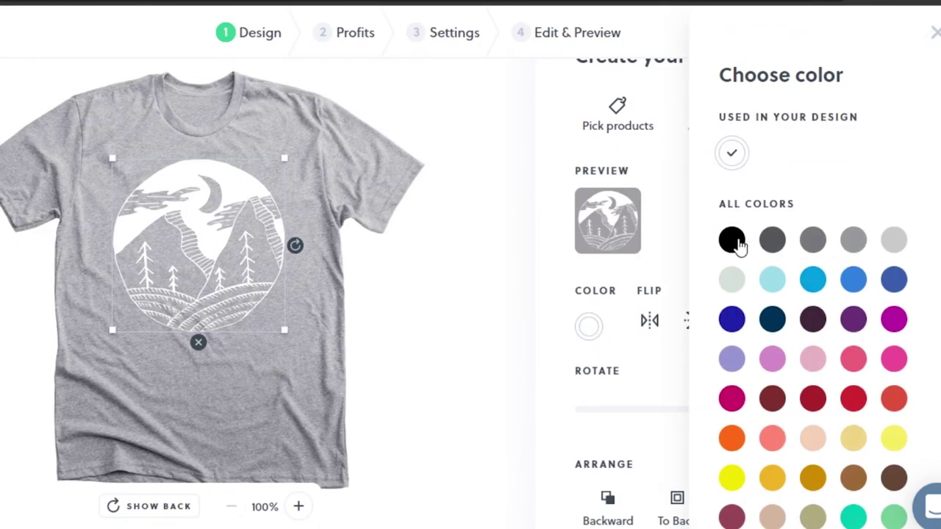
left_click(732, 241)
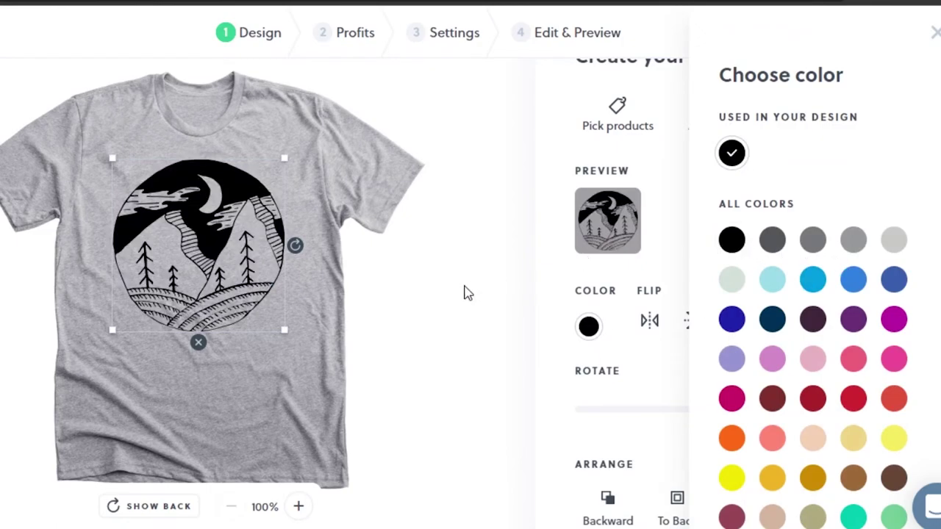
left_click(417, 303)
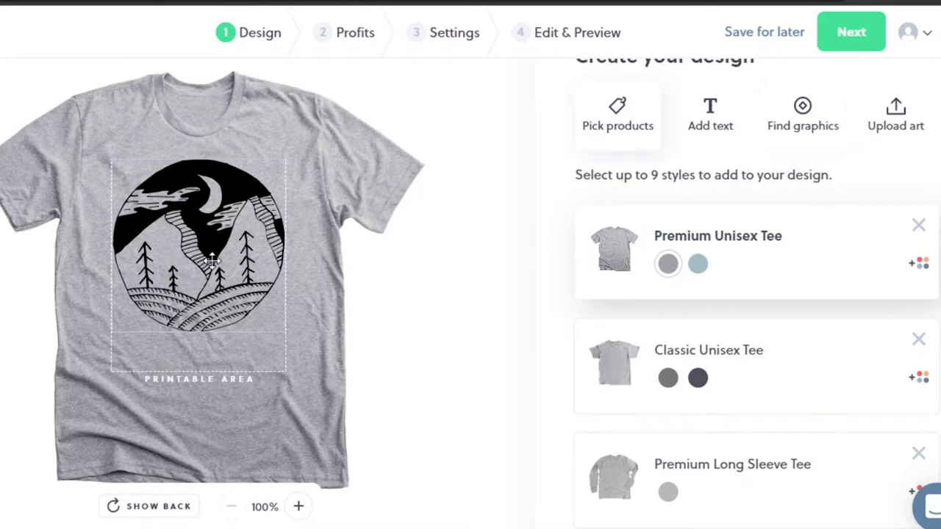
mouse_move(212, 262)
left_mouse_down()
mouse_move(218, 278)
mouse_move(214, 271)
left_mouse_up()
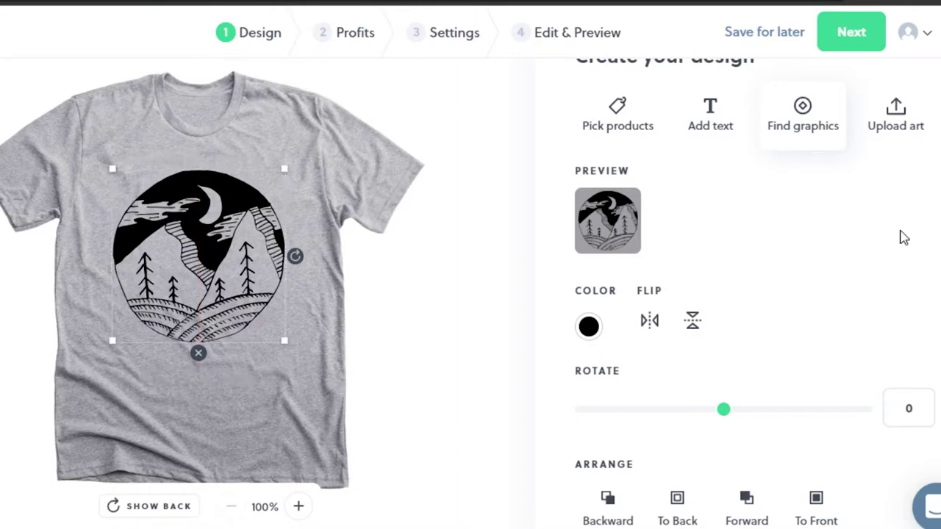
Bring back the graphics library and browse its grid, returning to the top.
scroll(525, 114, "up", 1)
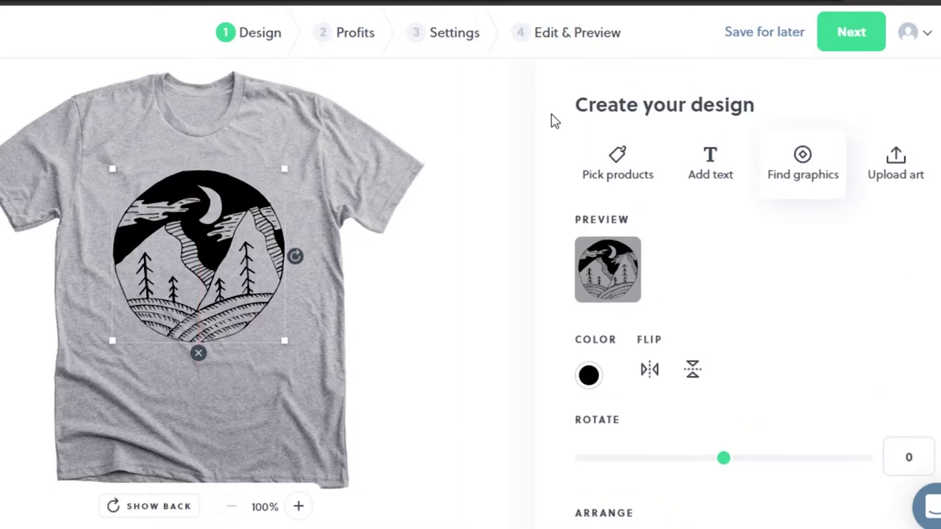
left_click(785, 168)
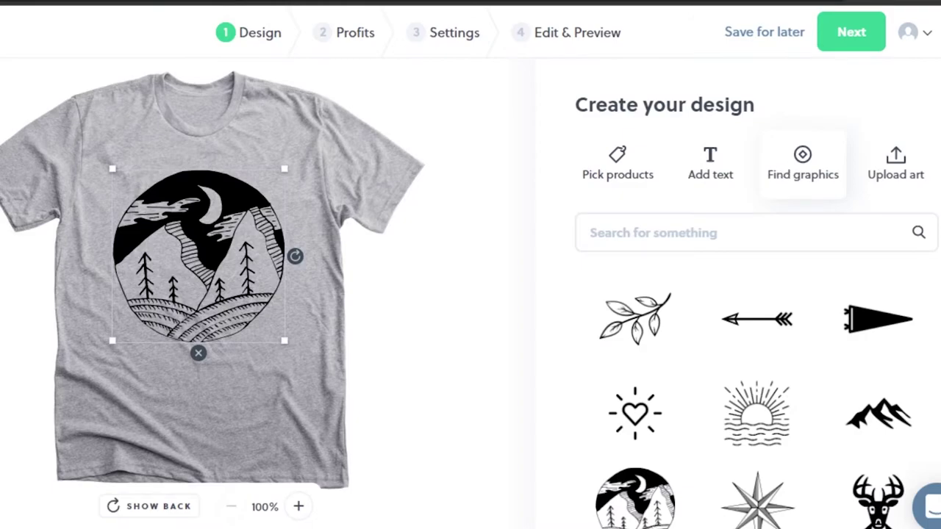
scroll(758, 294, "down", 15)
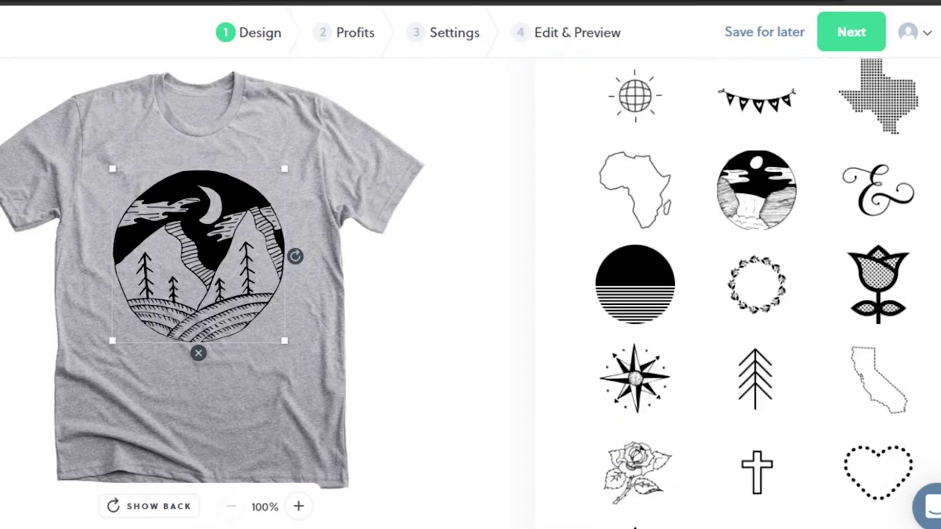
scroll(757, 294, "down", 15)
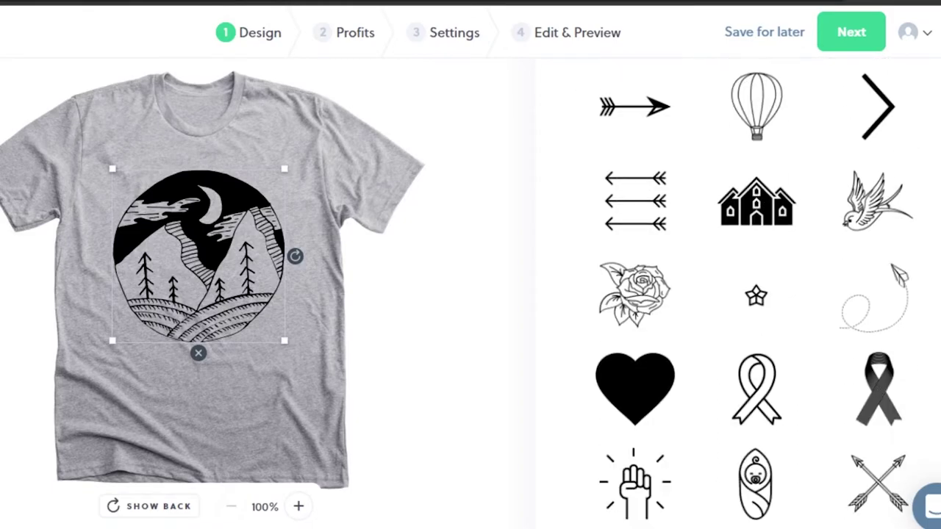
scroll(758, 294, "down", 15)
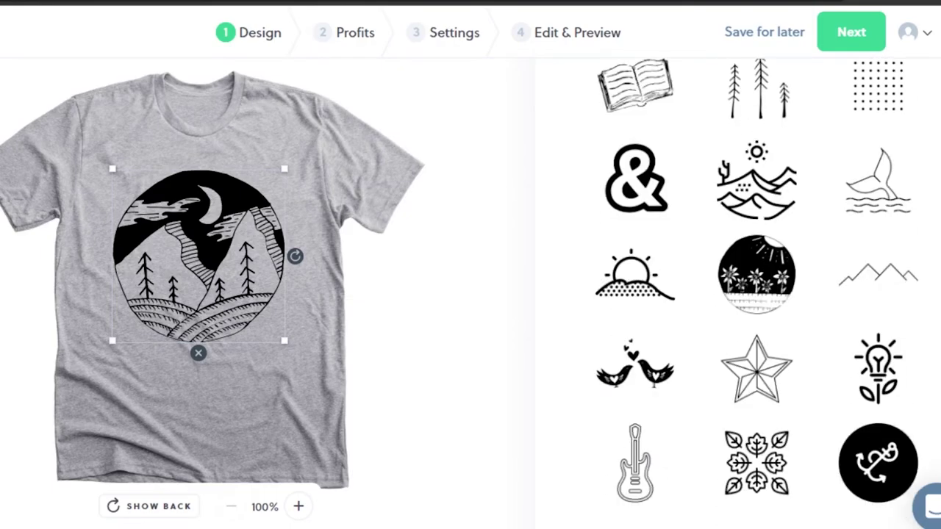
scroll(757, 294, "up", 20)
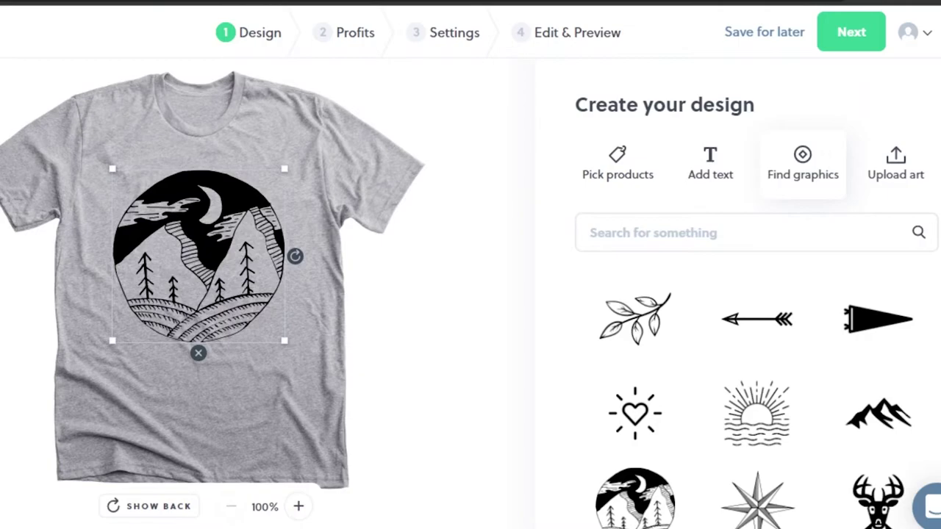
Attach the Queen Desi digital art print image through Upload art.
left_click(897, 165)
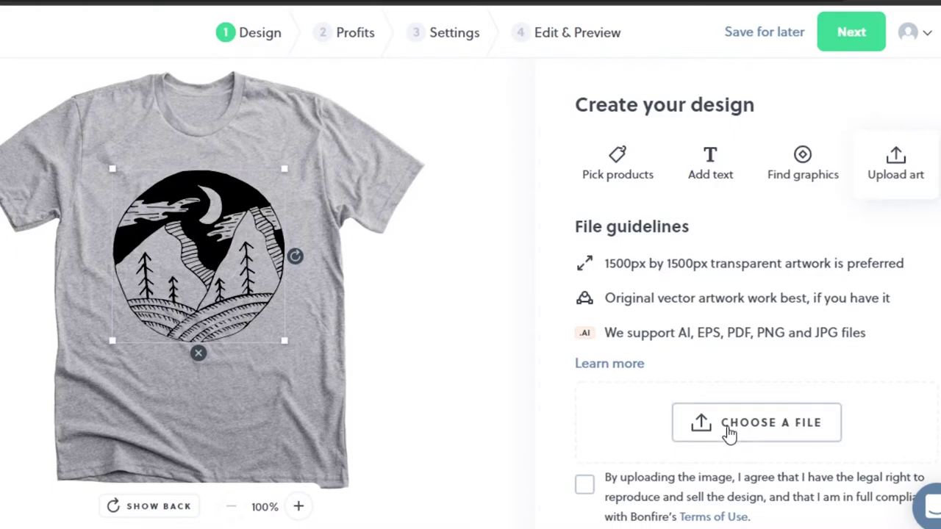
left_click(729, 427)
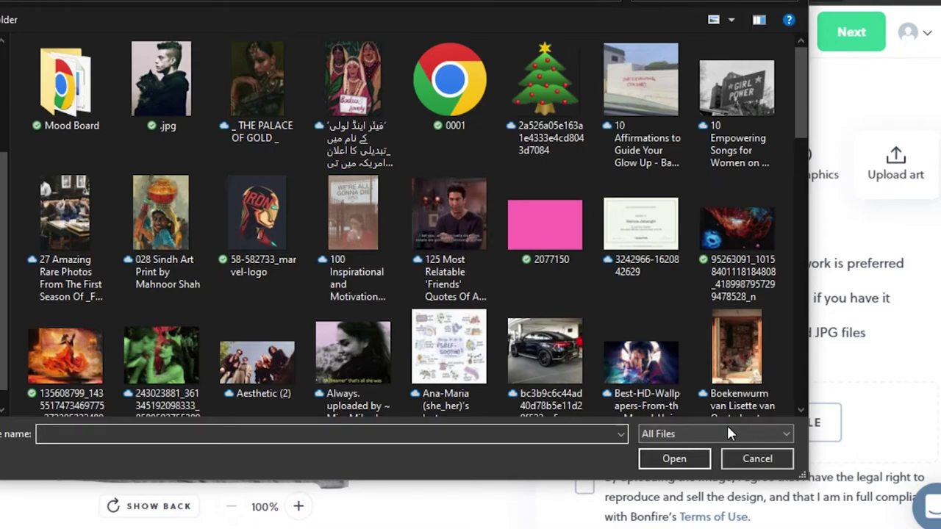
left_click_drag(804, 88, 808, 386)
left_click(347, 158)
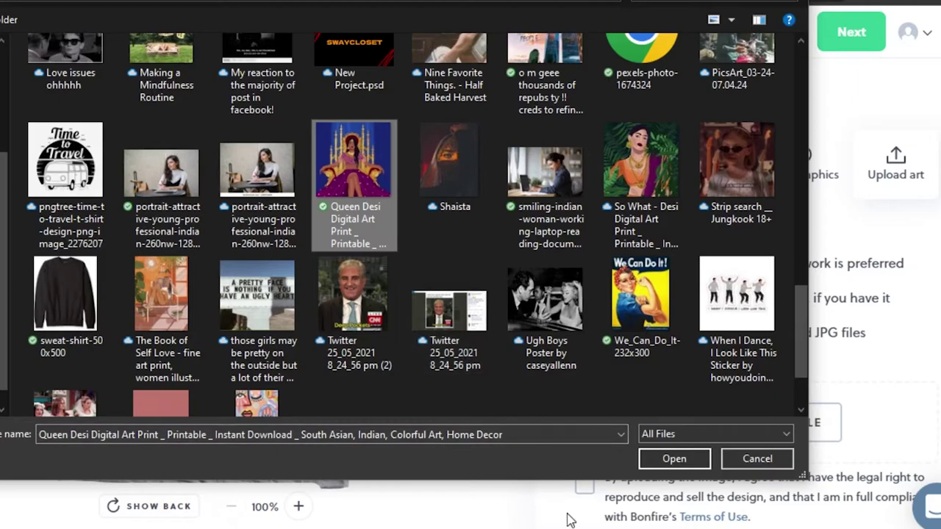
left_click(674, 459)
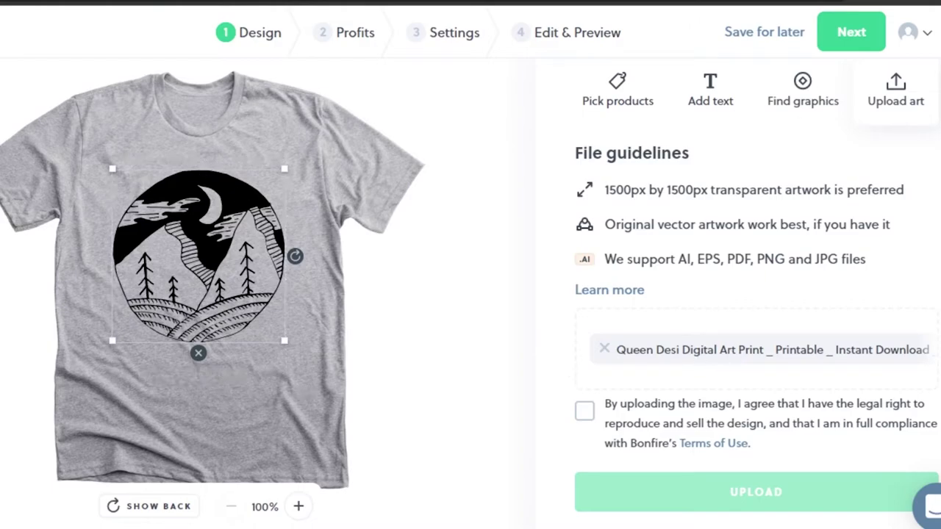
scroll(757, 294, "up", 1)
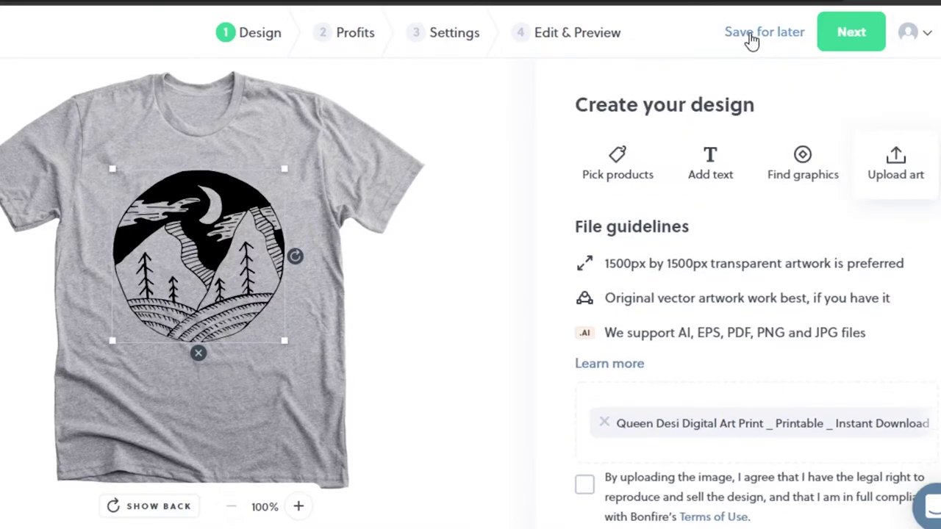
Move the mountain artwork slightly lower and bring up an empty text entry box.
left_click_drag(211, 217, 213, 228)
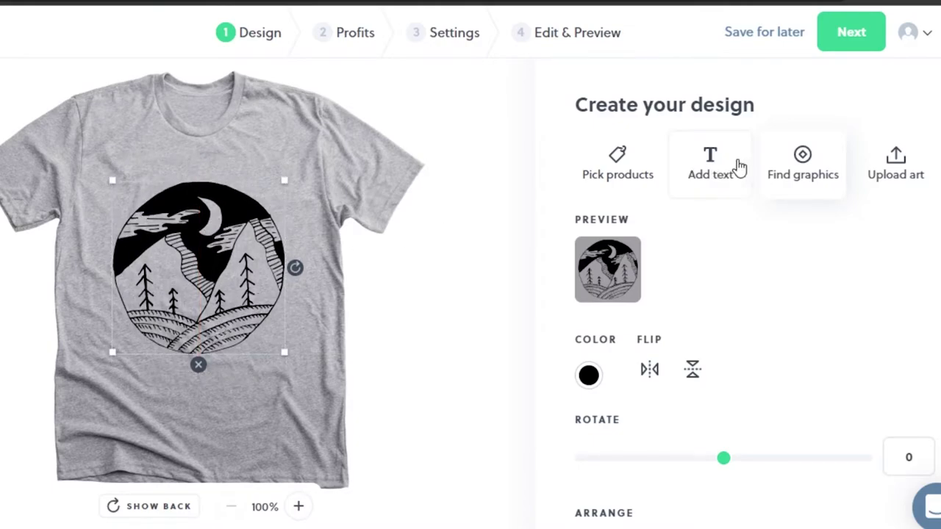
left_click(730, 168)
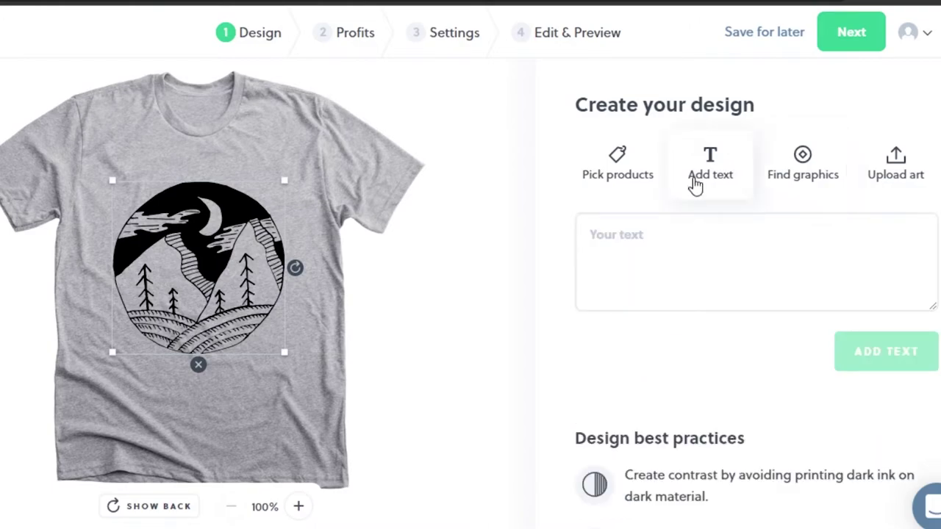
scroll(757, 309, "down", 3)
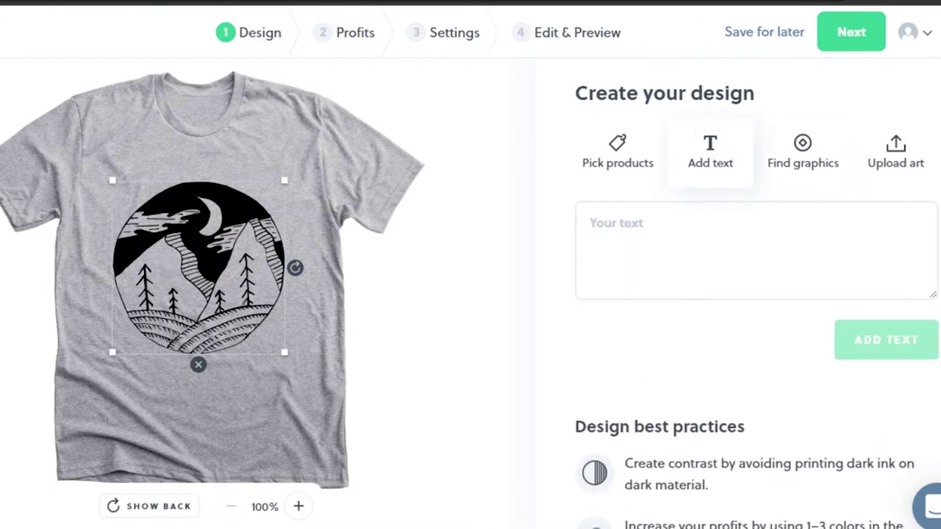
scroll(757, 294, "down", 3)
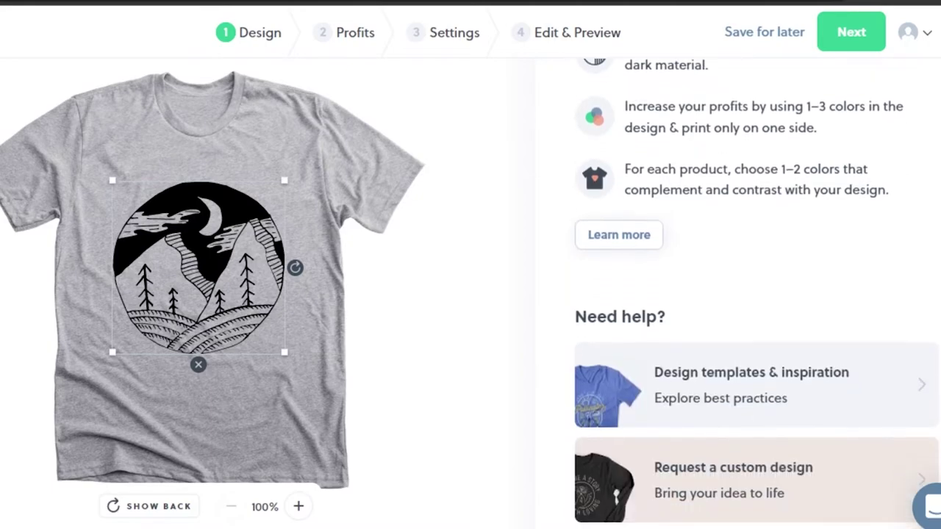
scroll(758, 294, "up", 6)
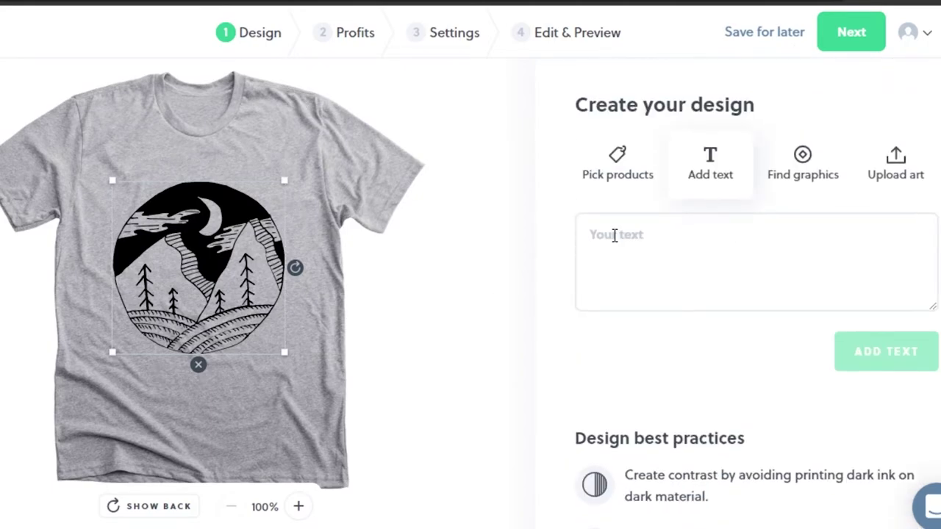
left_click(615, 235)
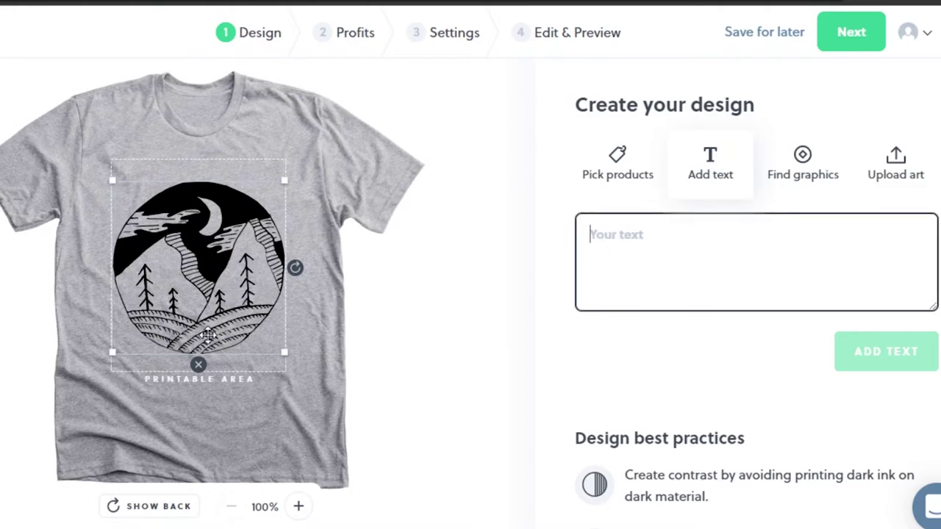
Place 'BE YOURSELF' text on the shirt back and move it lower.
left_click(163, 509)
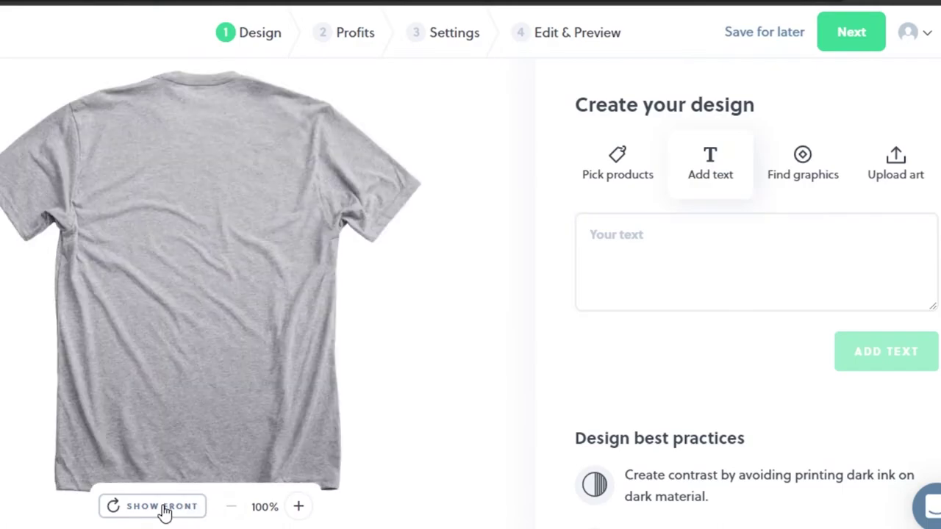
left_click(655, 232)
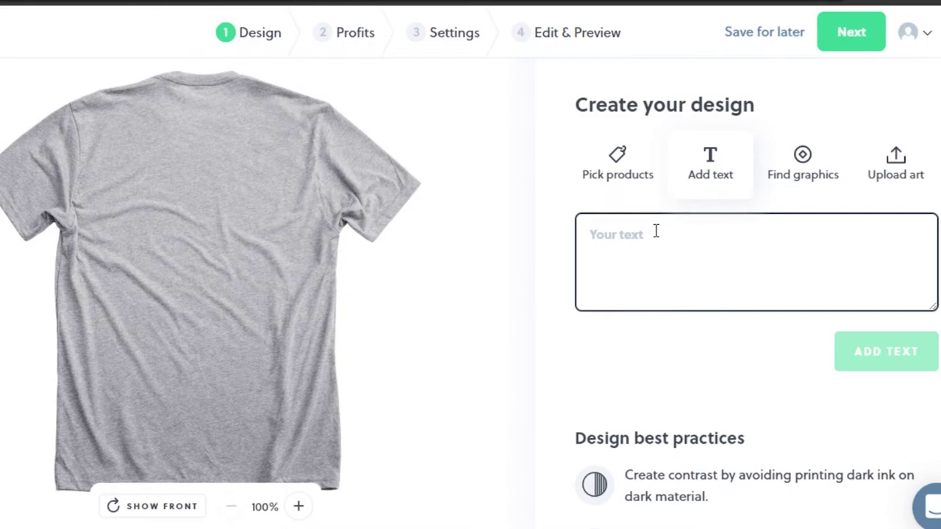
type("BE YOURSELF")
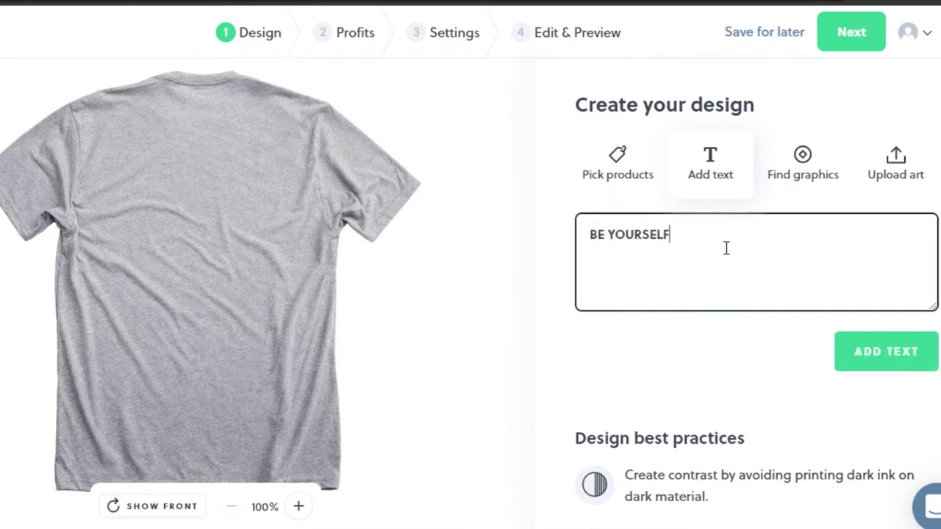
left_click(866, 361)
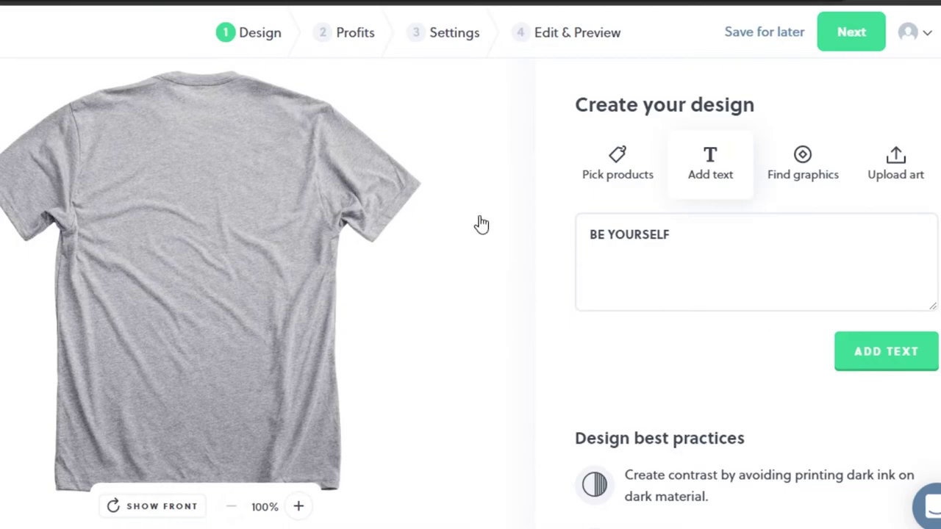
left_click_drag(197, 143, 197, 191)
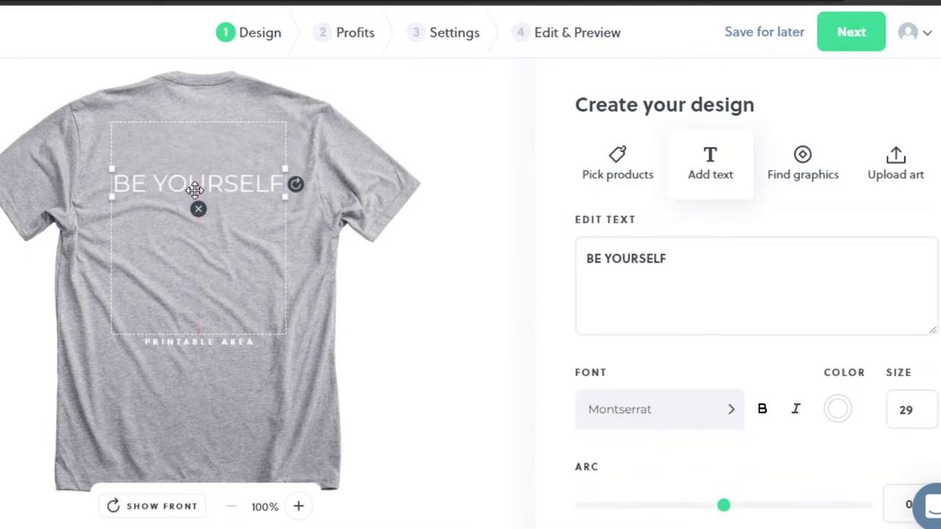
Set the BE YOURSELF text to Abril Fatface font in black.
left_click(670, 419)
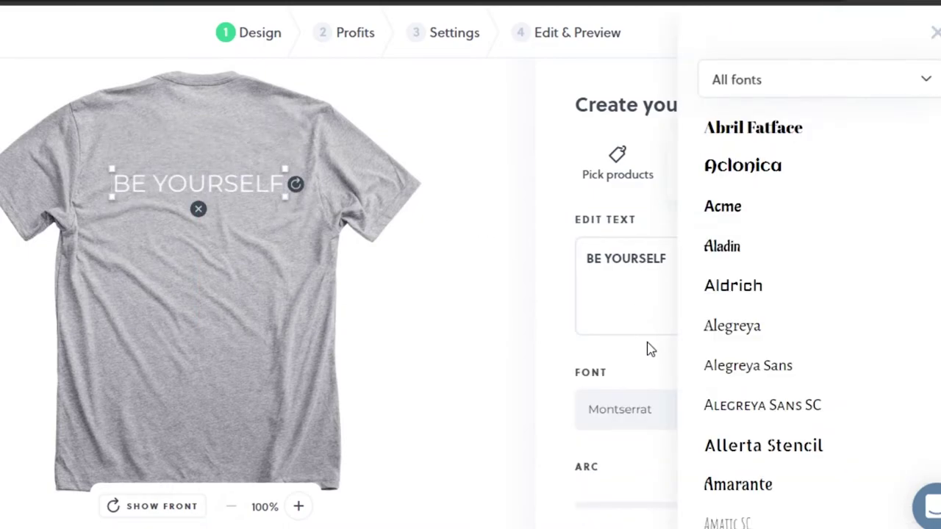
left_click(728, 131)
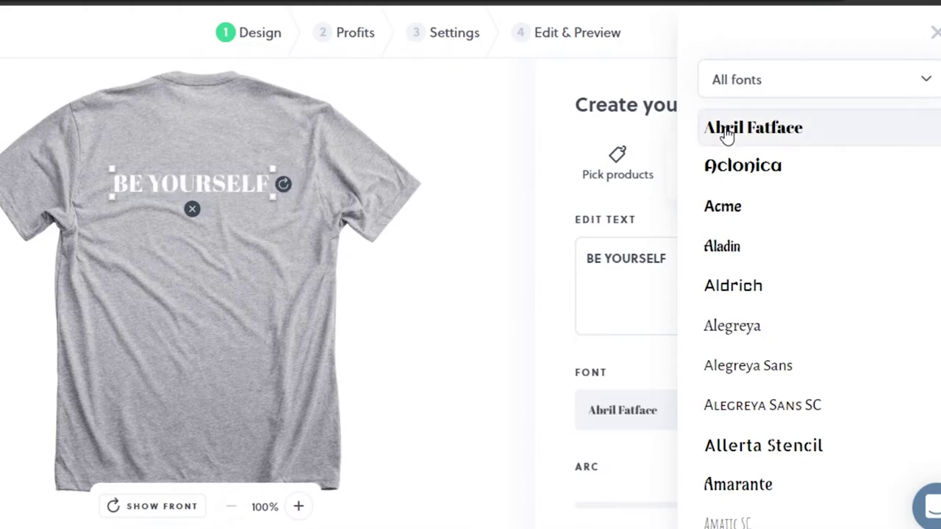
left_click(521, 347)
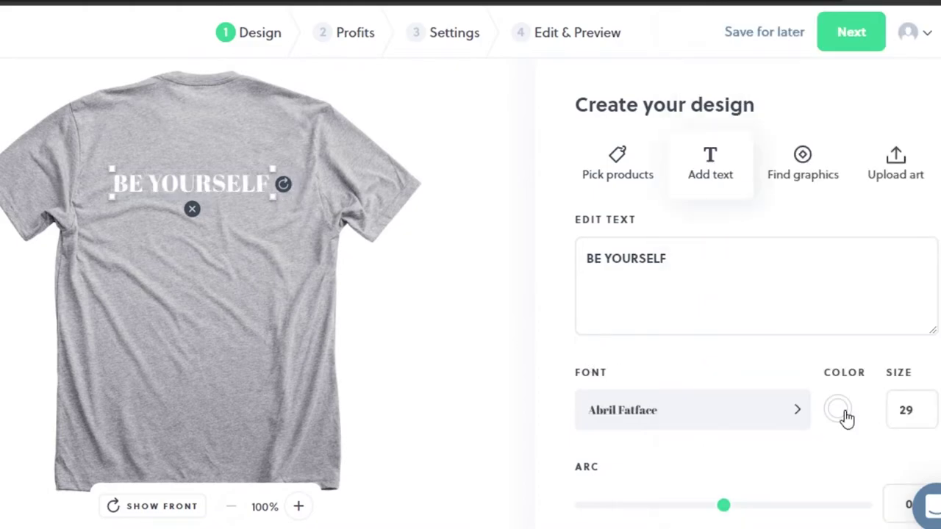
left_click(842, 412)
left_click(732, 240)
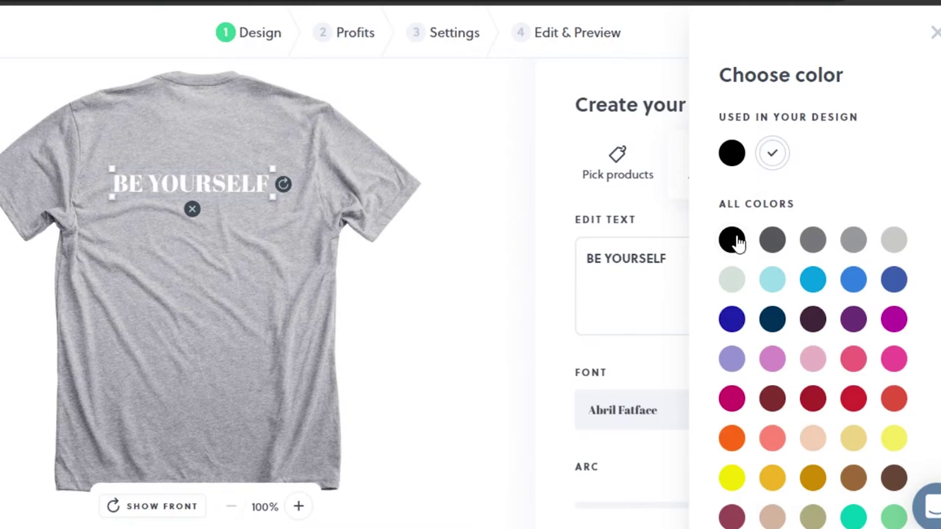
left_click(431, 322)
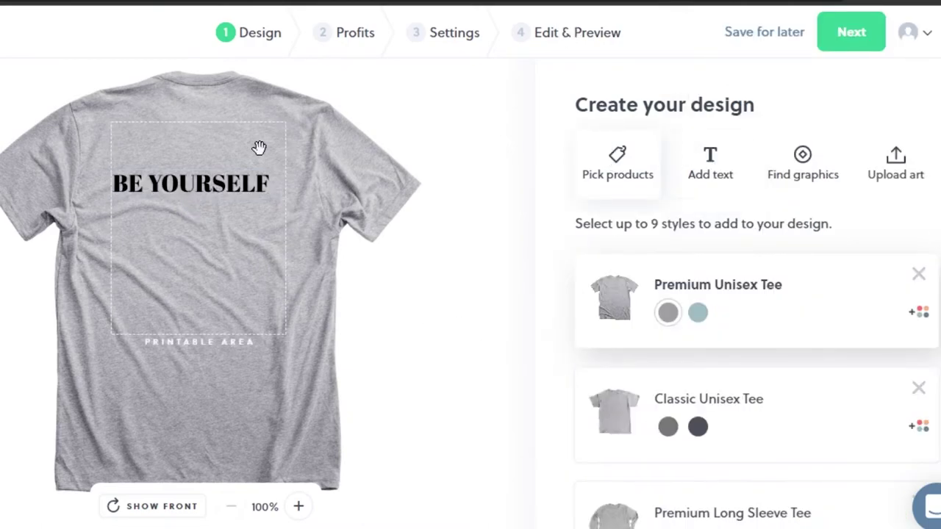
Delete the BE YOURSELF text, check the front mountain-moon art, and save the design.
left_click(247, 182)
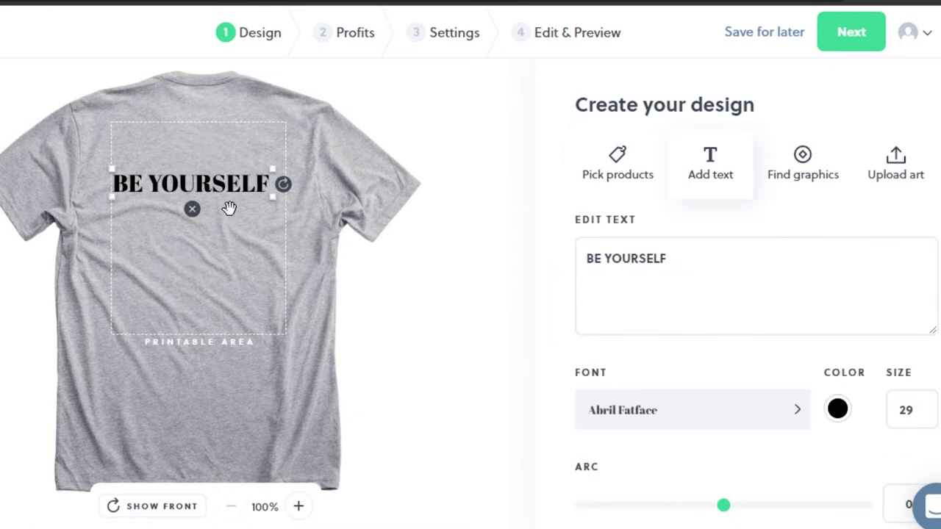
left_click(192, 209)
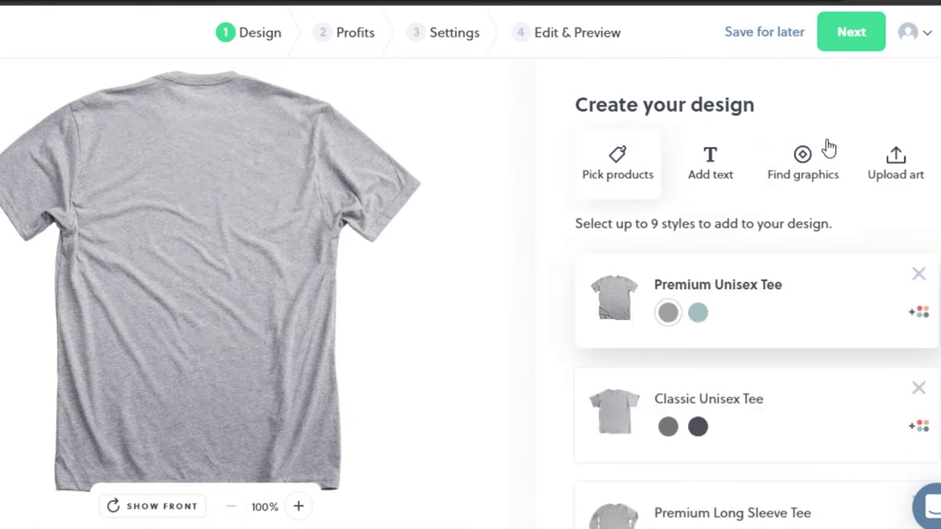
left_click(147, 511)
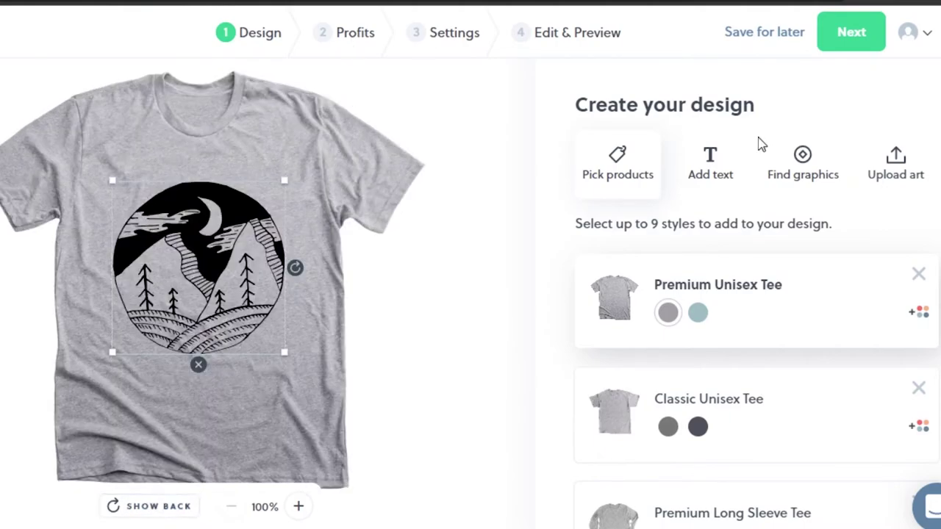
left_click(855, 31)
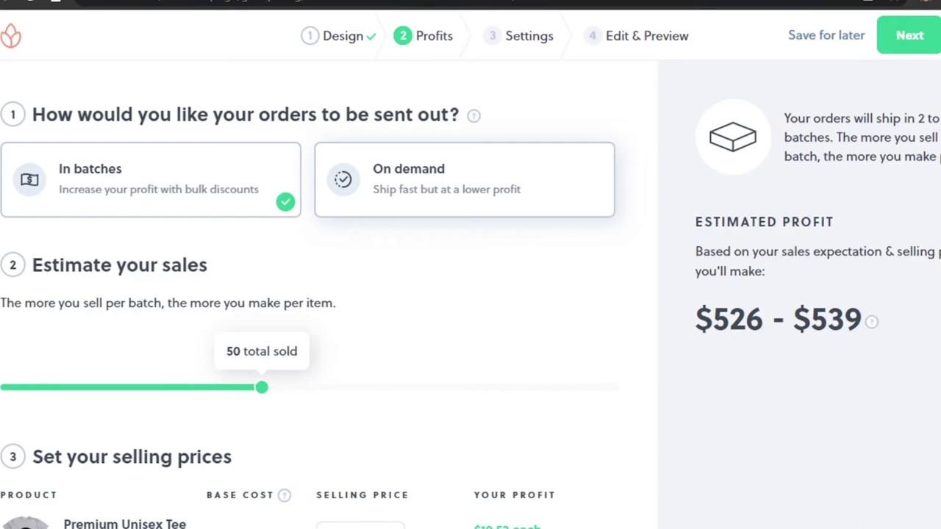
Slide the sales estimate down to 10 total sold and review the selling prices table.
scroll(756, 122, "down", 1)
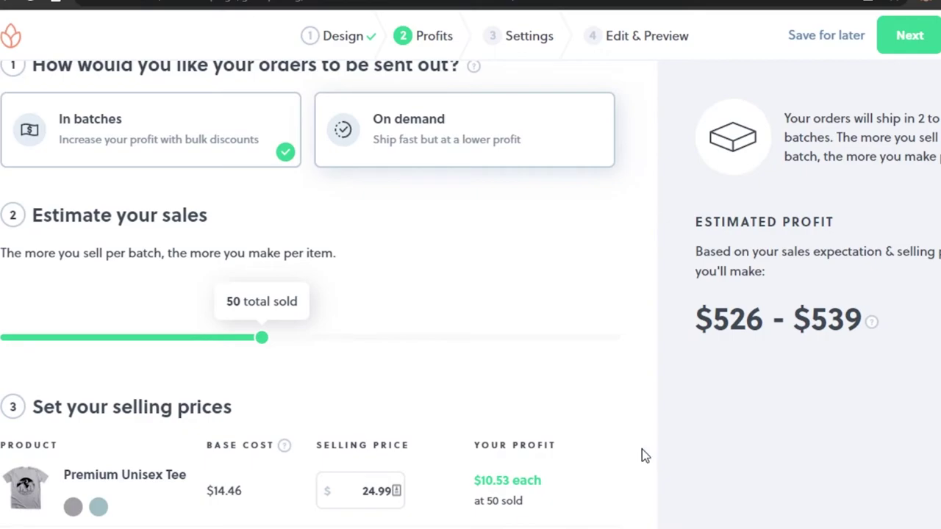
scroll(314, 294, "down", 4)
scroll(314, 295, "up", 5)
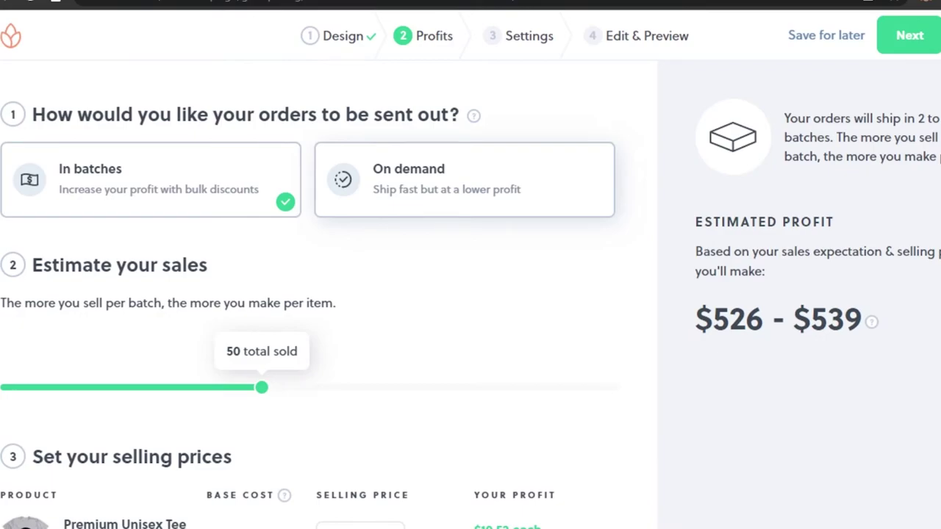
left_click_drag(263, 387, 54, 390)
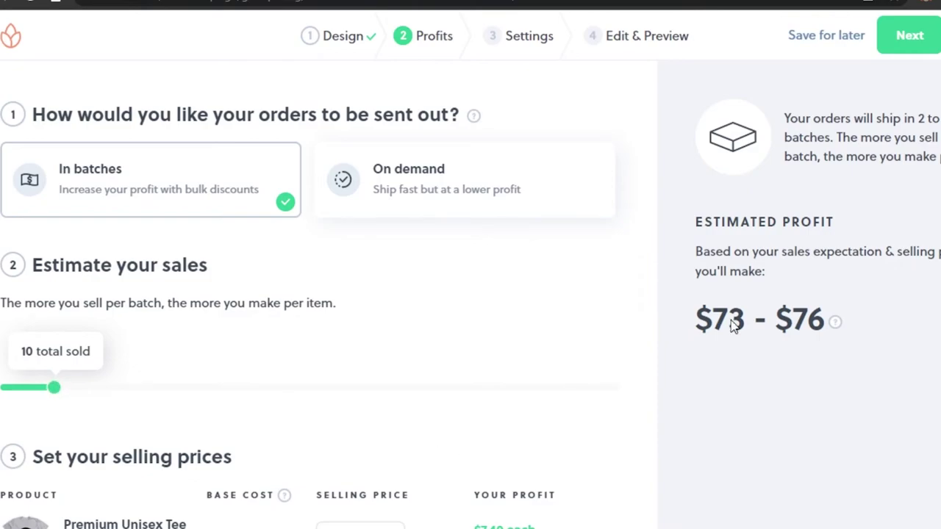
scroll(909, 233, "down", 3)
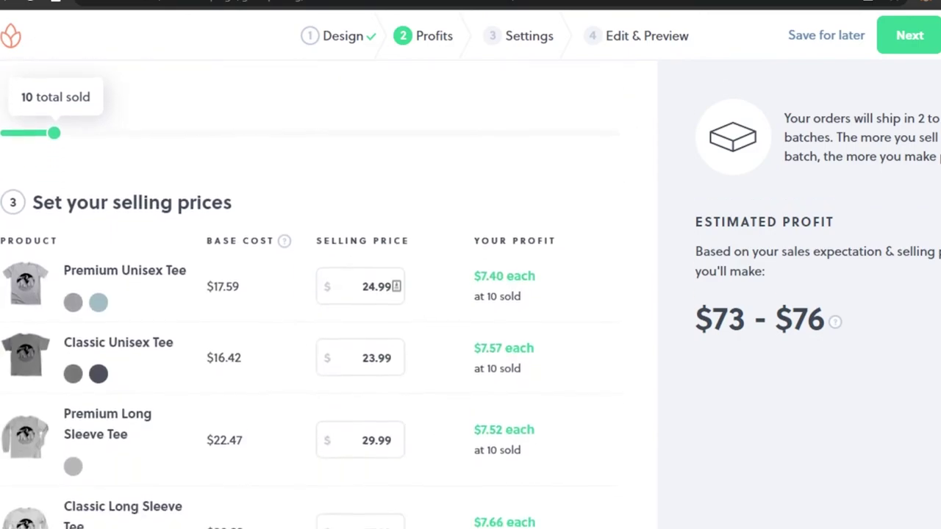
scroll(910, 233, "down", 1)
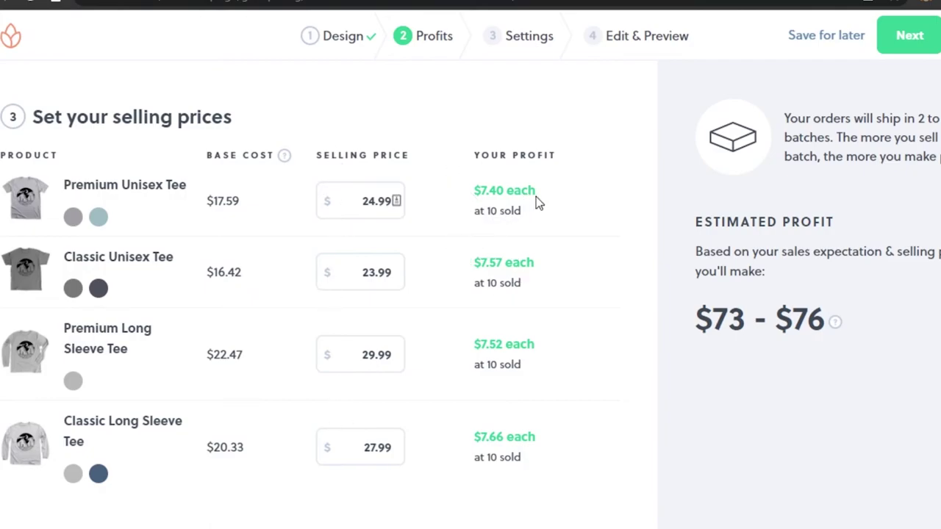
scroll(59, 319, "up", 4)
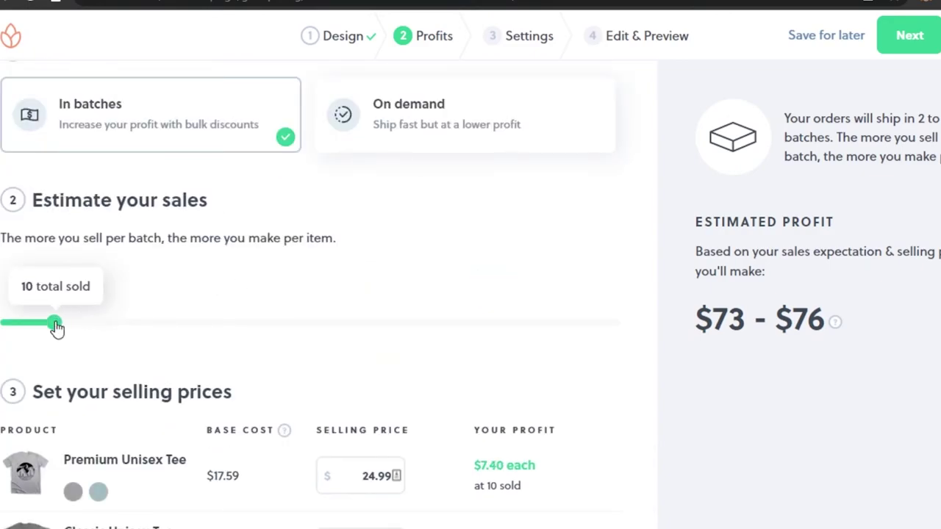
Raise the sales estimate to 20 total sold, for $207 - $213 estimated profit.
left_click_drag(56, 327, 102, 323)
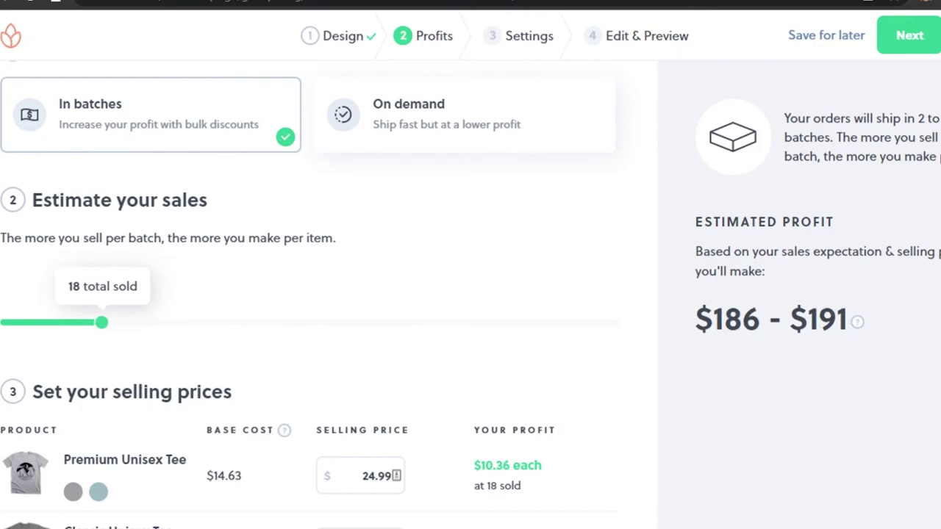
scroll(506, 257, "down", 4)
scroll(506, 257, "up", 5)
scroll(506, 257, "down", 1)
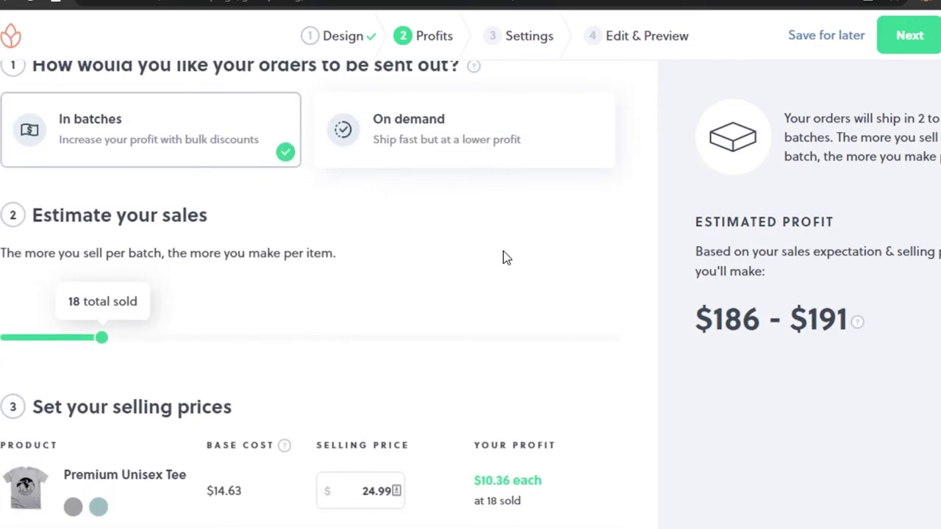
mouse_move(102, 338)
left_mouse_down()
mouse_move(73, 342)
mouse_move(133, 344)
mouse_move(119, 343)
left_mouse_up()
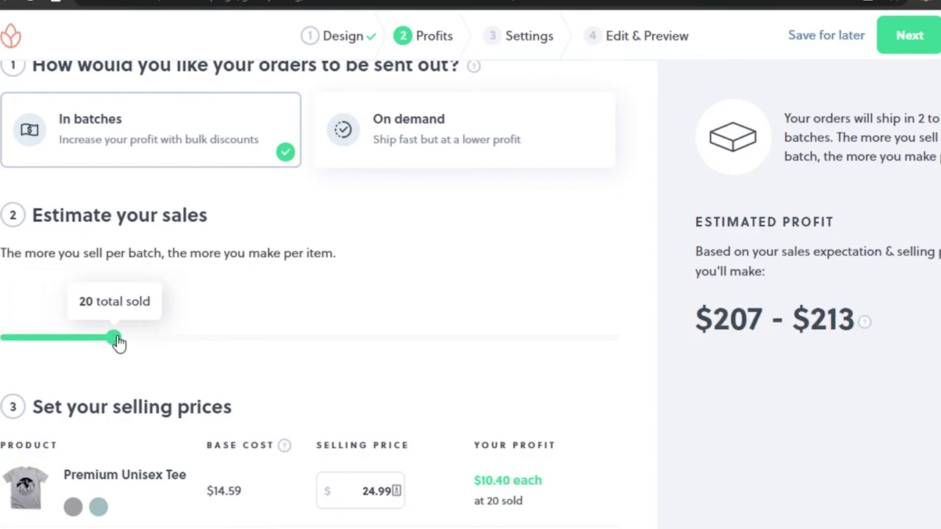
scroll(517, 110, "down", 4)
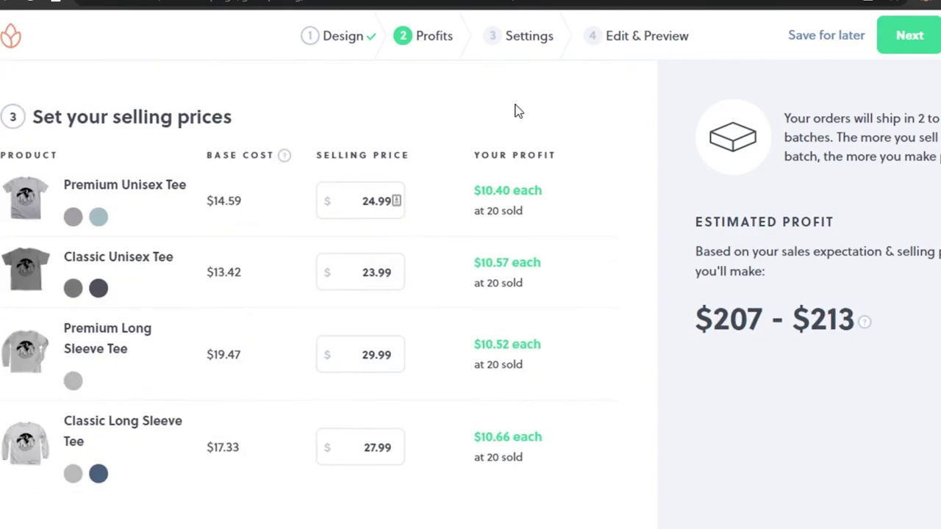
left_click(915, 28)
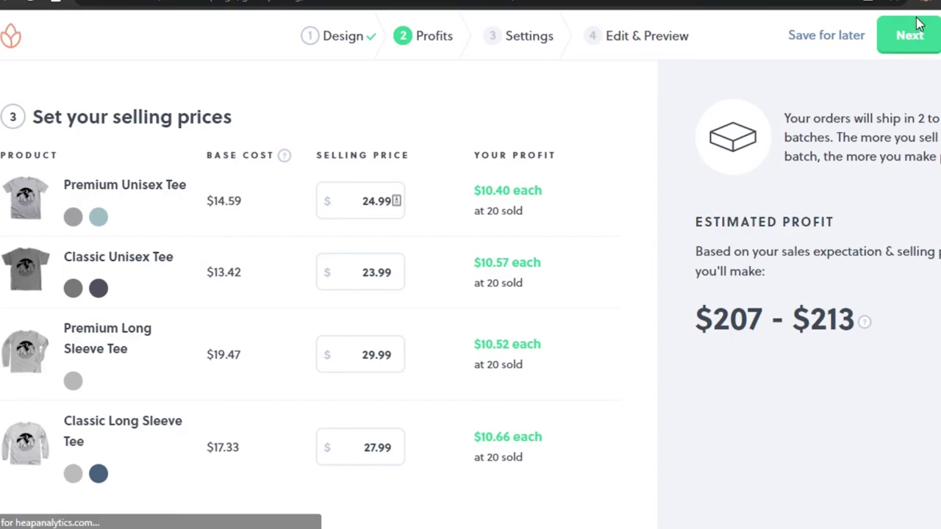
Change the Premium Unisex Tee selling price to $30.99 and advance to Settings.
left_click(380, 199)
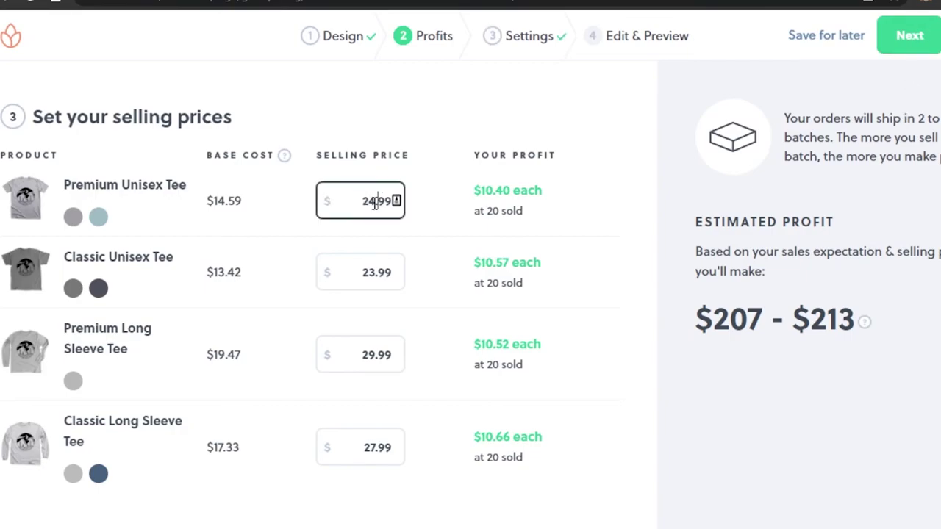
key("BackSpace")
key("BackSpace")
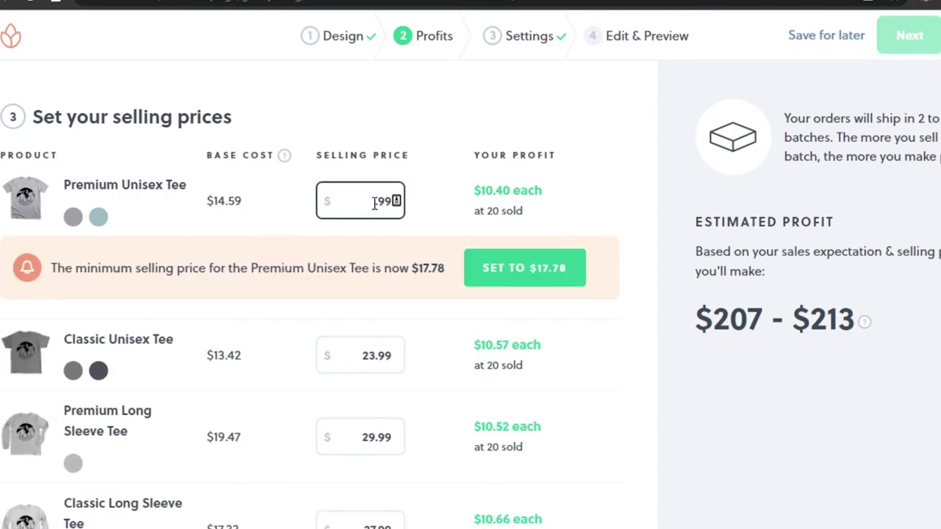
type("30")
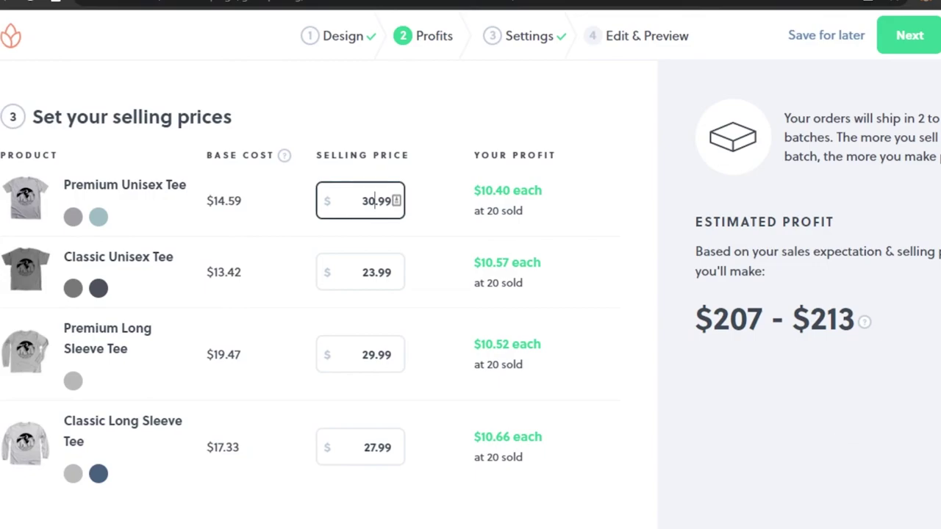
left_click(910, 35)
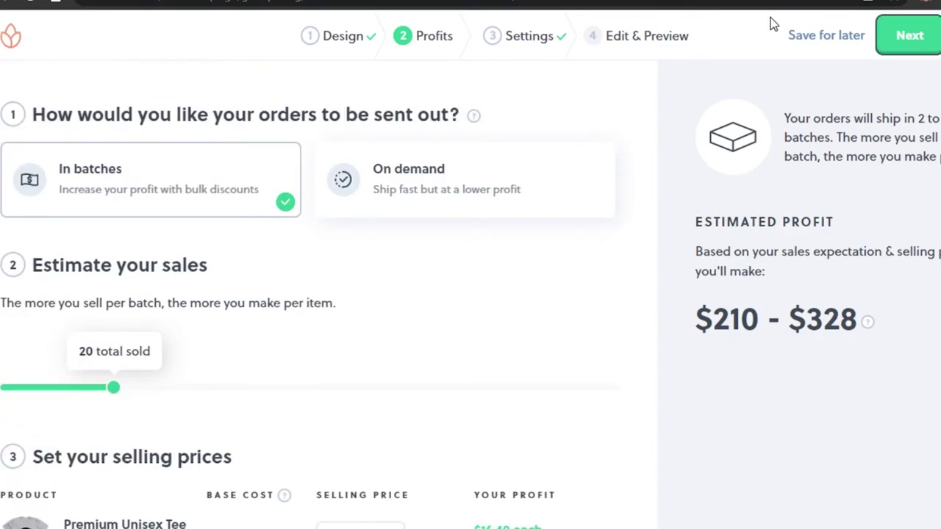
left_click(915, 40)
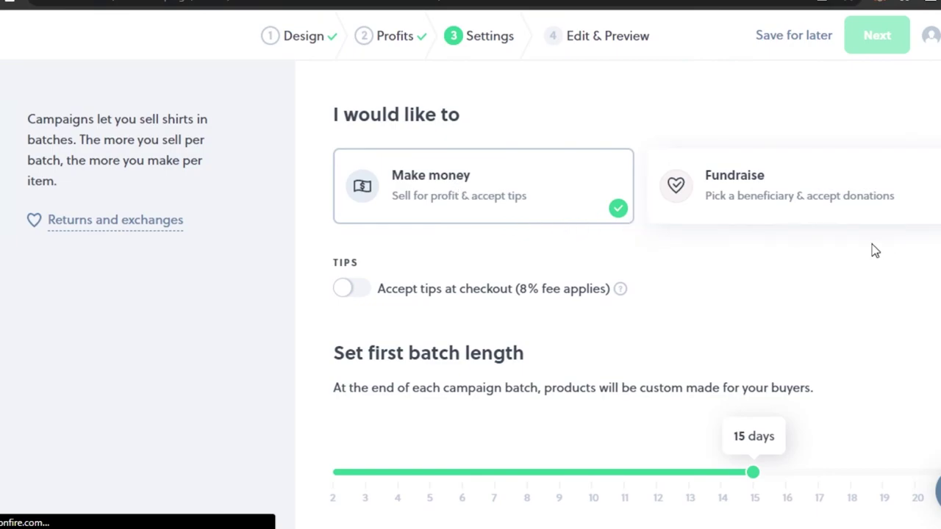
Scroll through Settings to review Make money, 15-day batch length, tags and shipping.
scroll(498, 152, "down", 3)
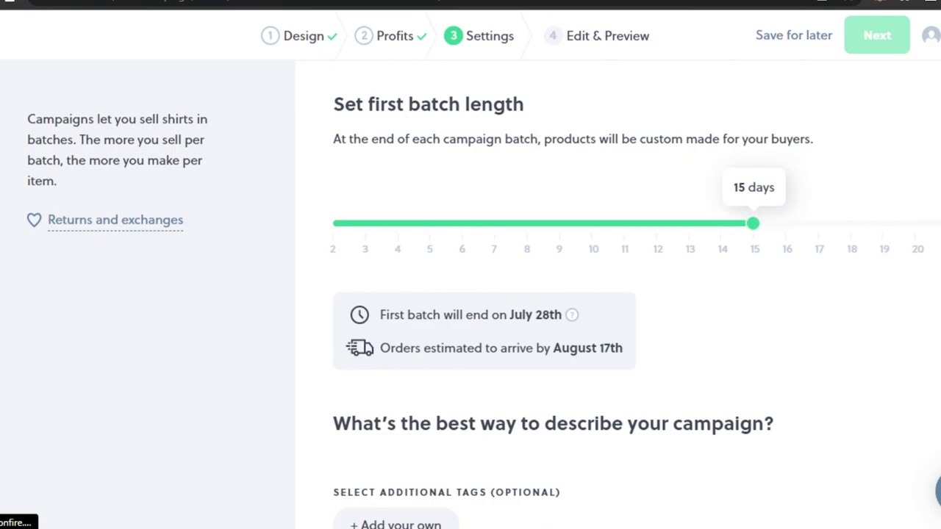
scroll(753, 223, "down", 1)
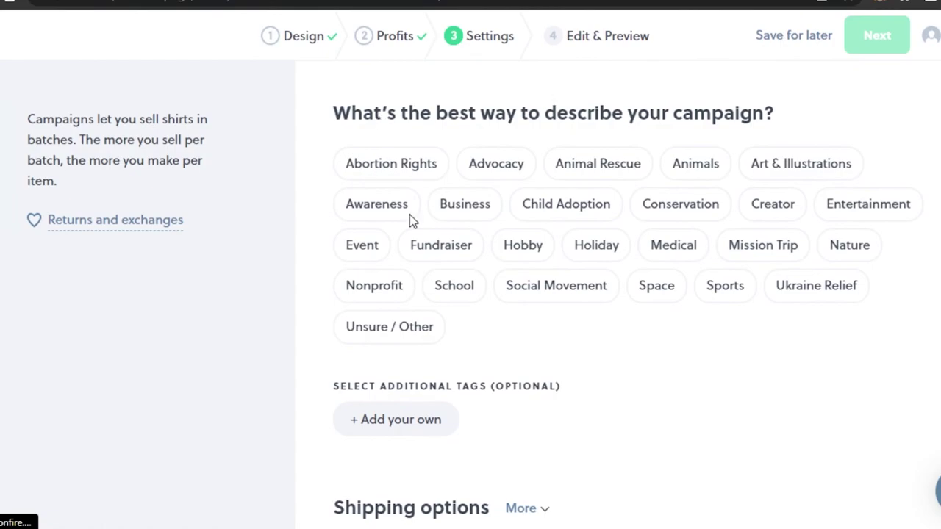
scroll(617, 294, "down", 3)
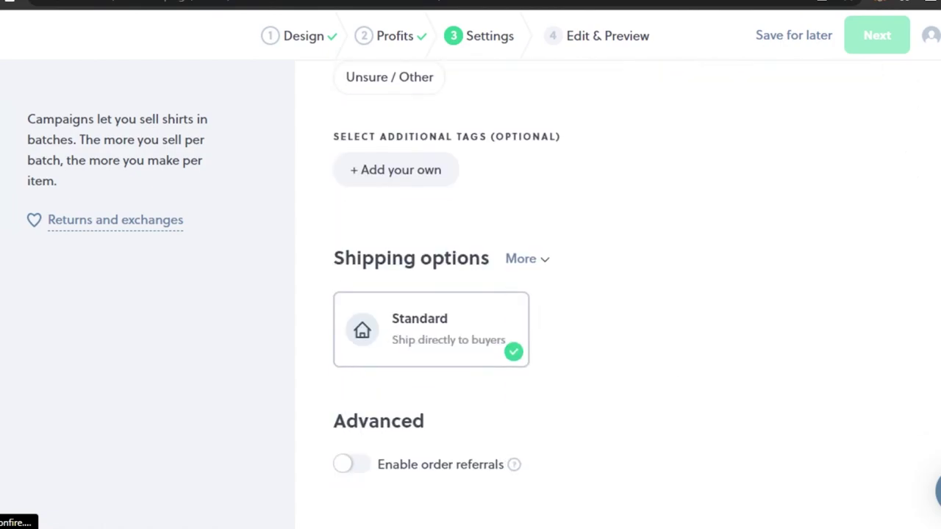
scroll(617, 294, "up", 10)
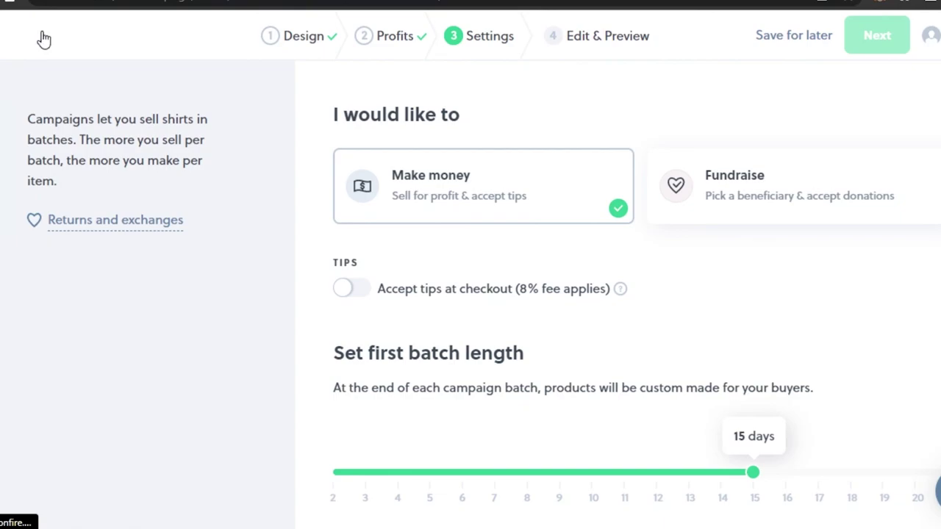
Return to the Design step via the top progress bar.
left_click(314, 46)
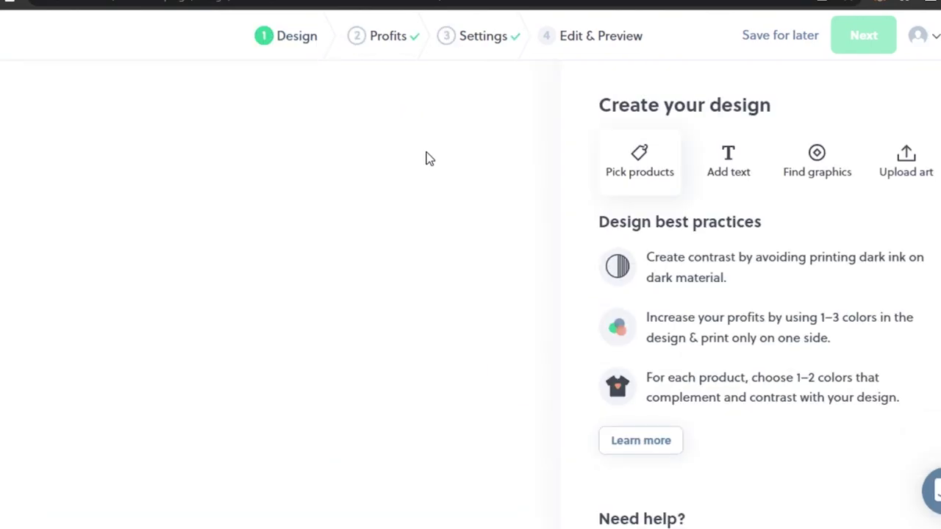